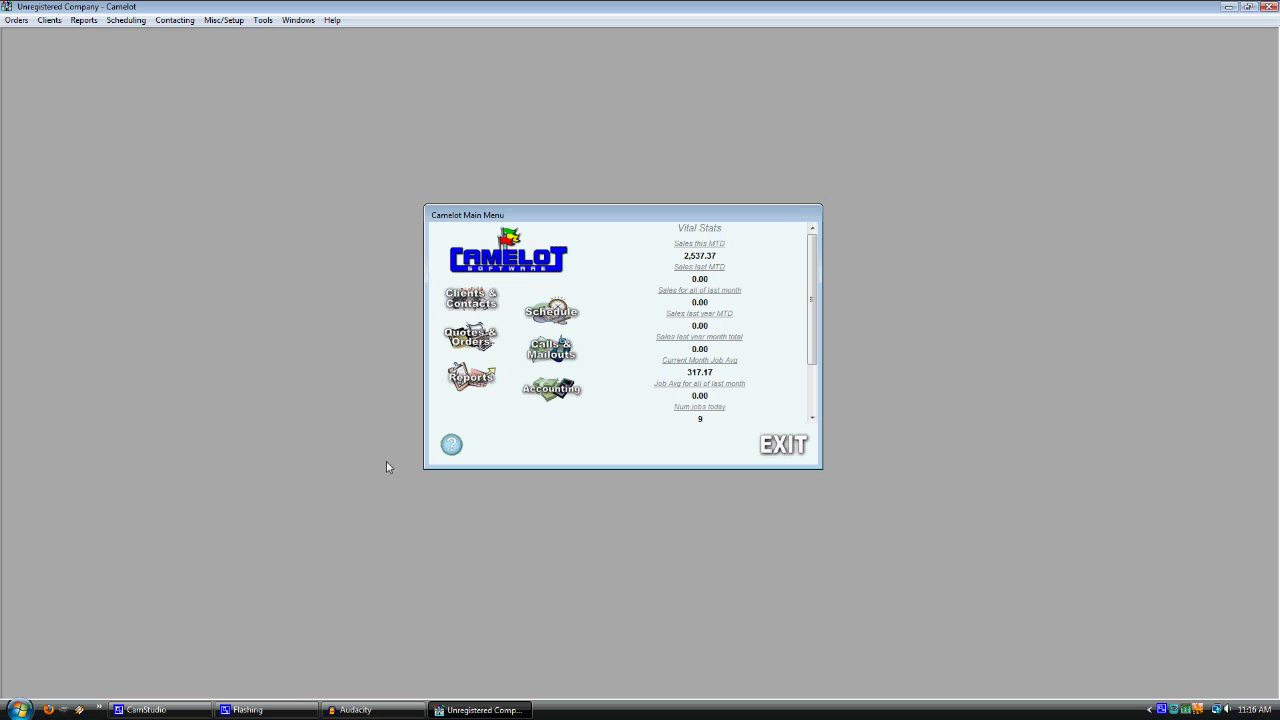
Step: Open the email settings in the company information setup
click(231, 22)
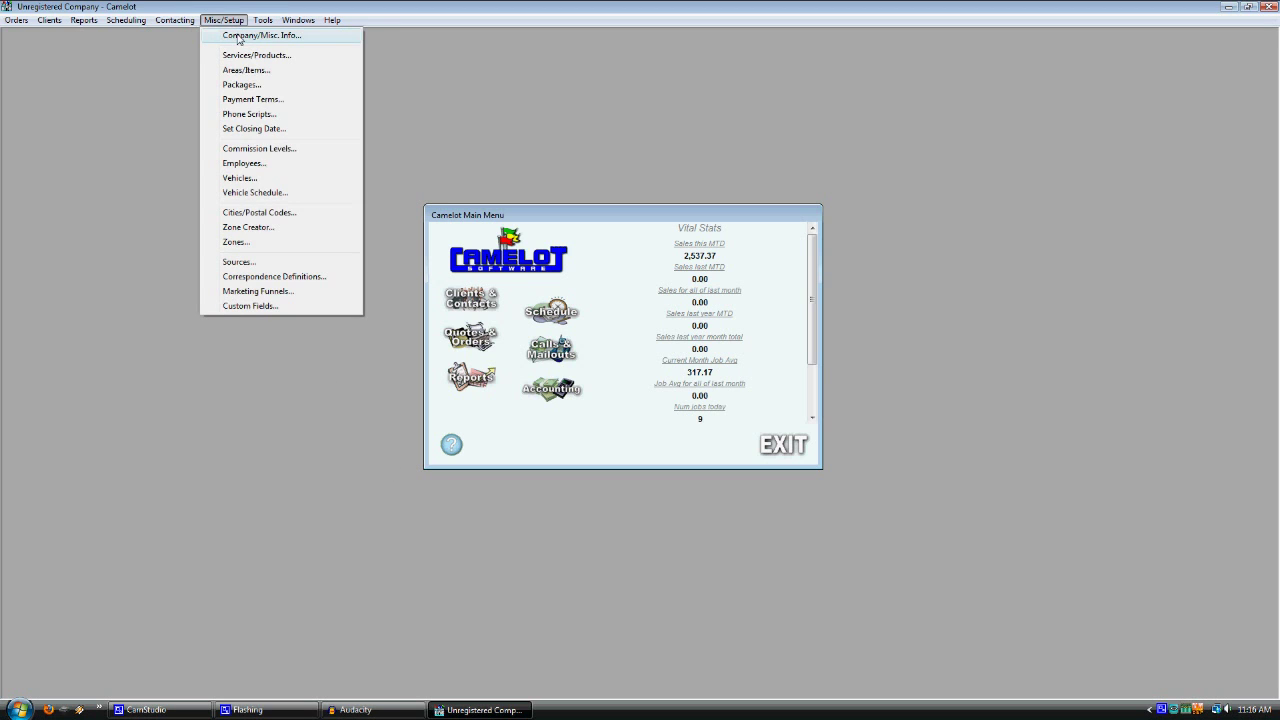
click(240, 36)
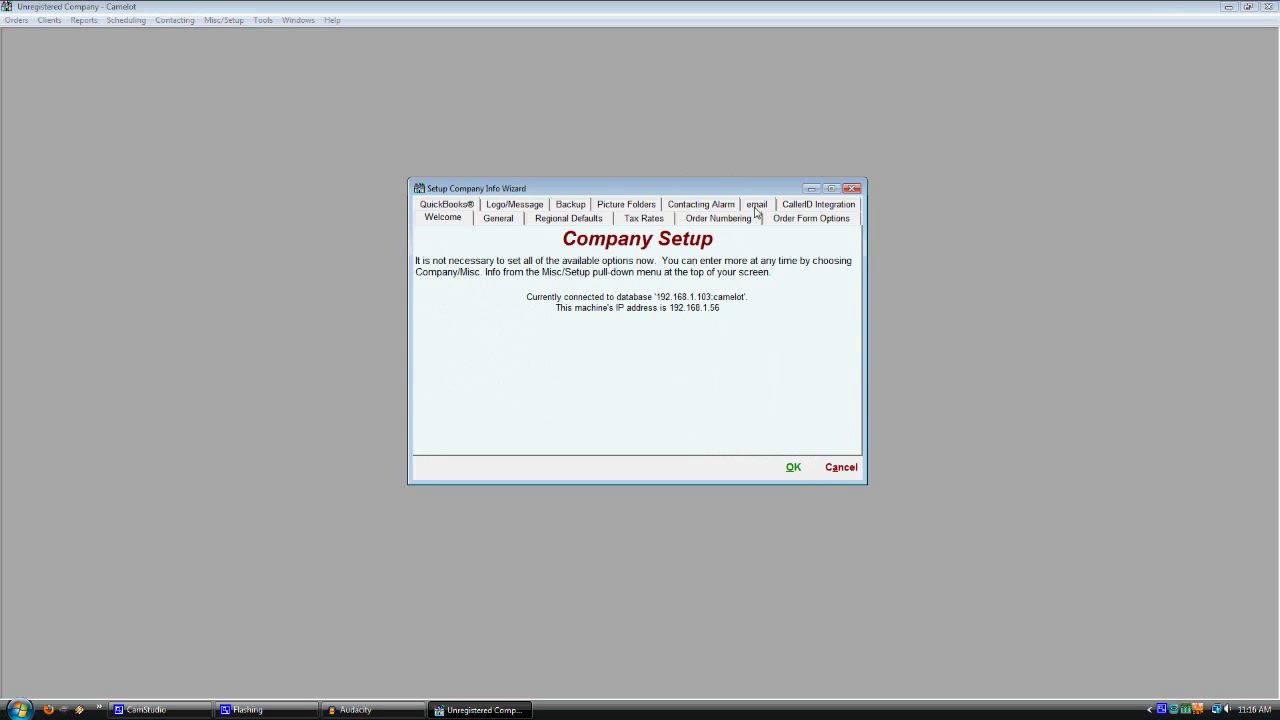
click(756, 205)
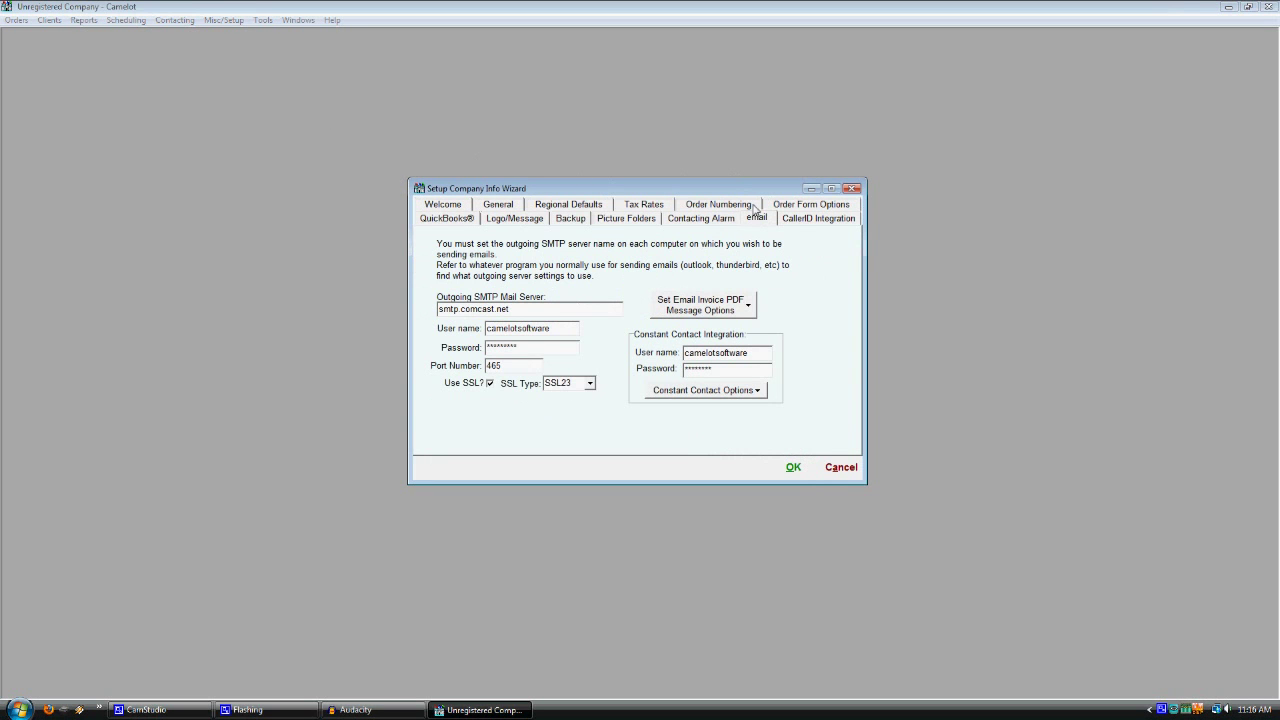
Step: Go to ConstantContact.com from the Constant Contact integration options and log in with the prefilled account credentials
click(736, 392)
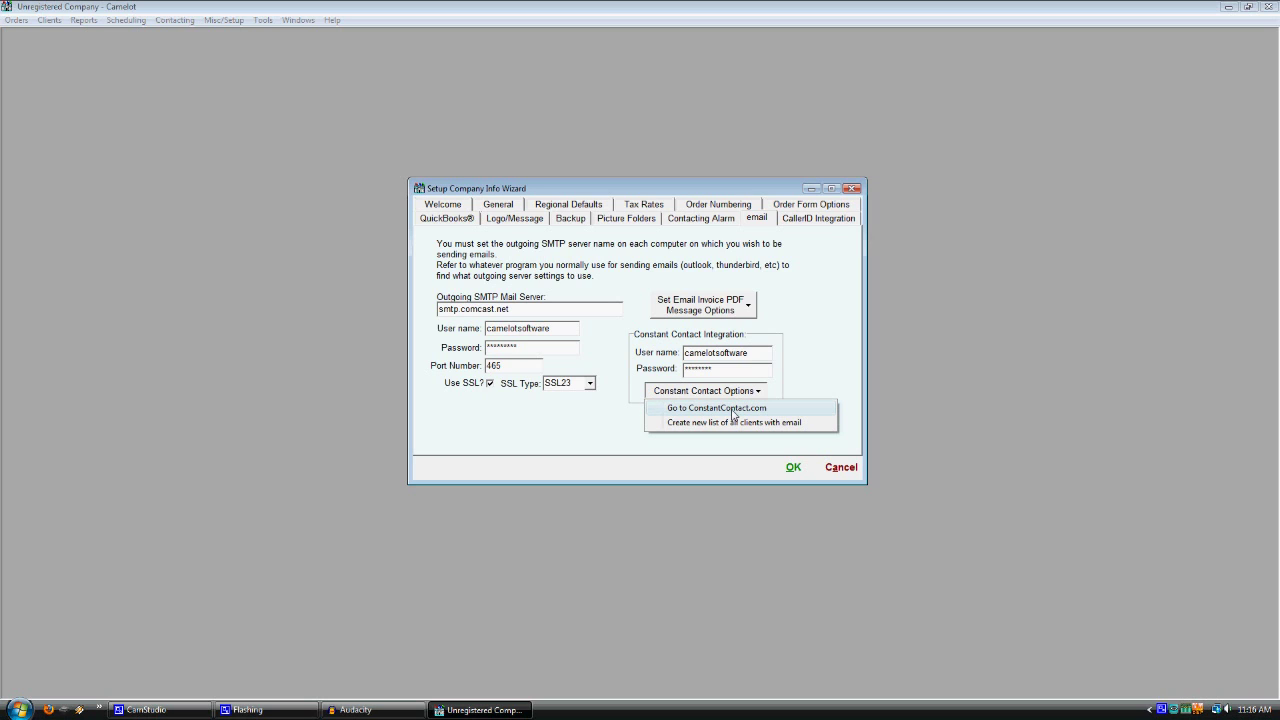
click(731, 412)
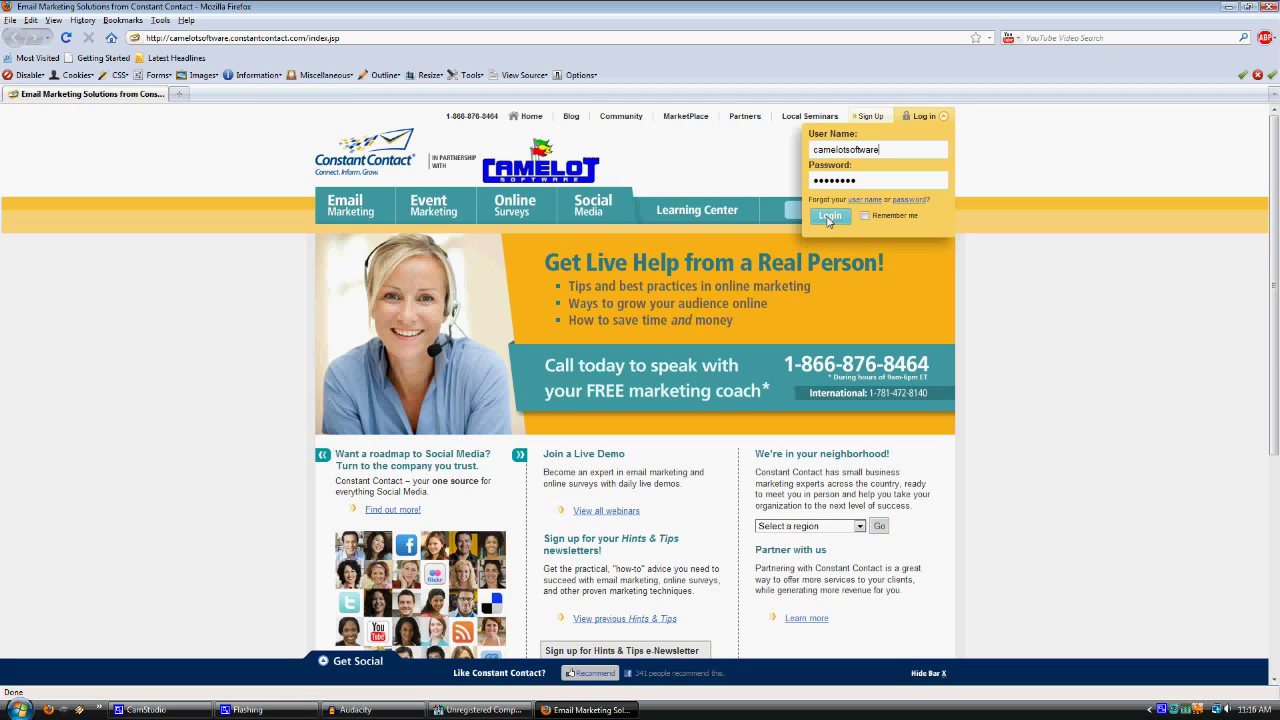
click(828, 218)
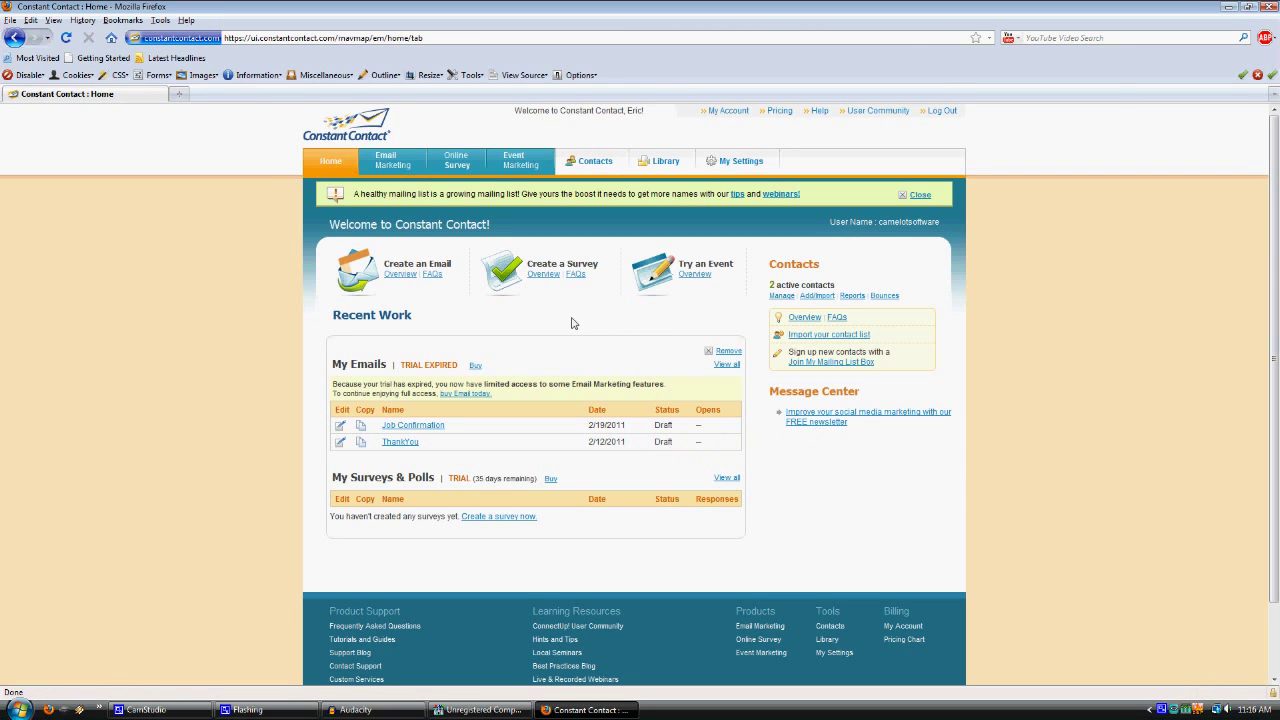
Step: Create a new marketing email named "my new confirmation 2" and continue to template selection
click(391, 163)
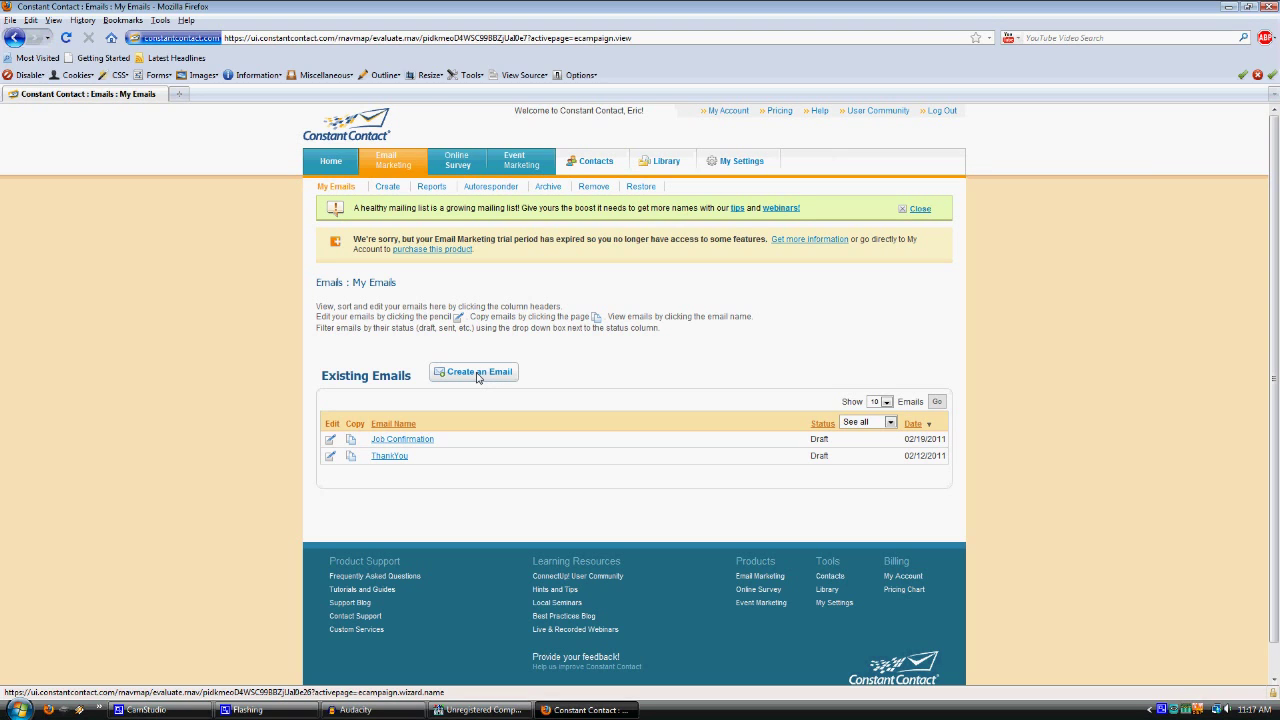
click(477, 373)
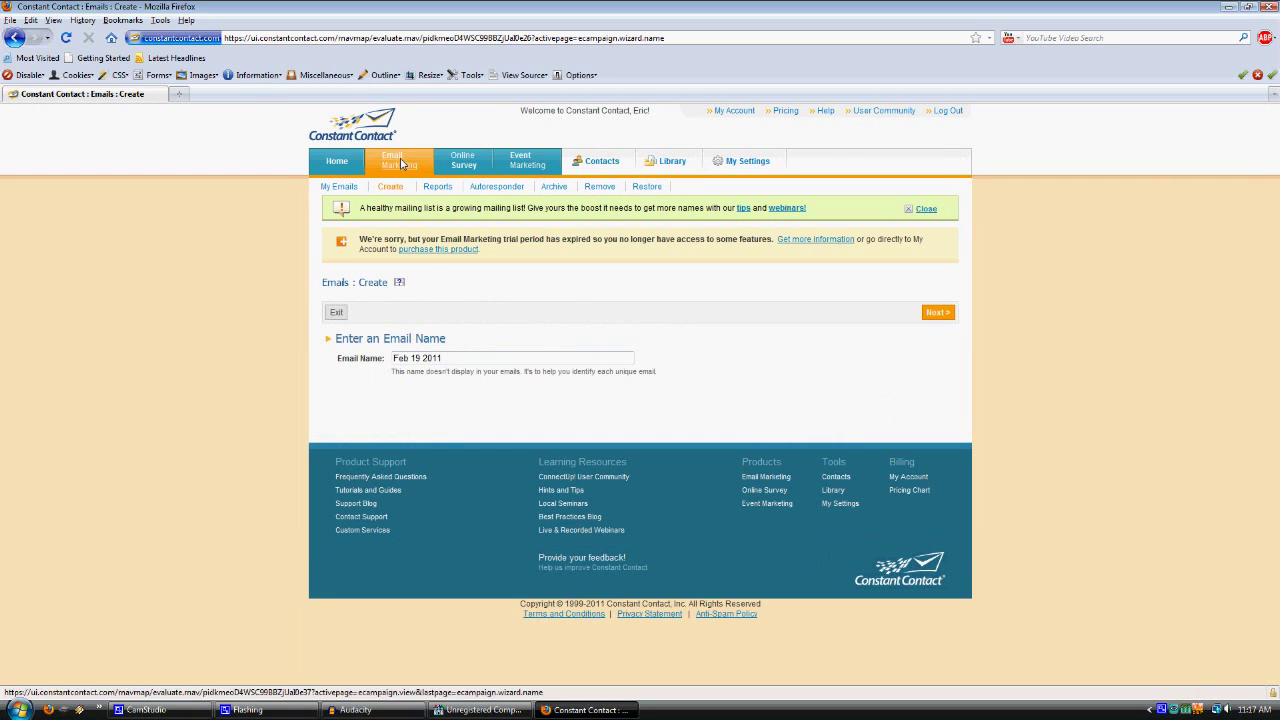
triple_click(456, 362)
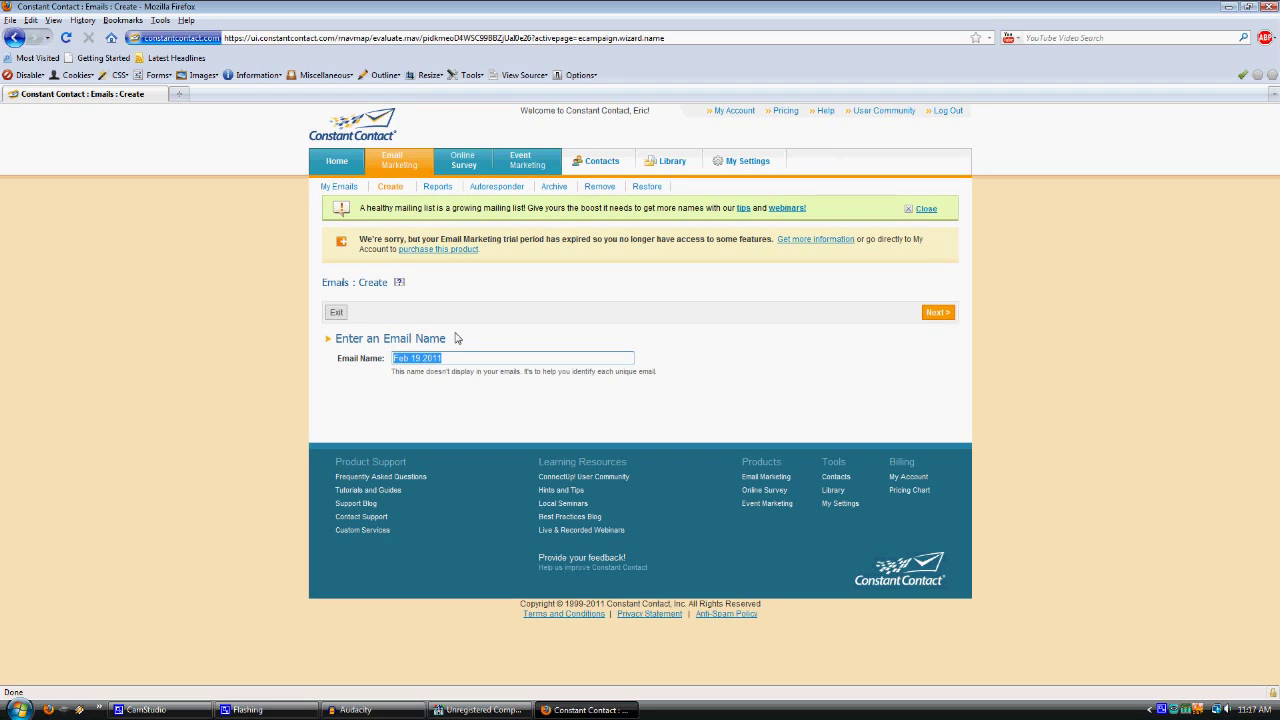
text(my new )
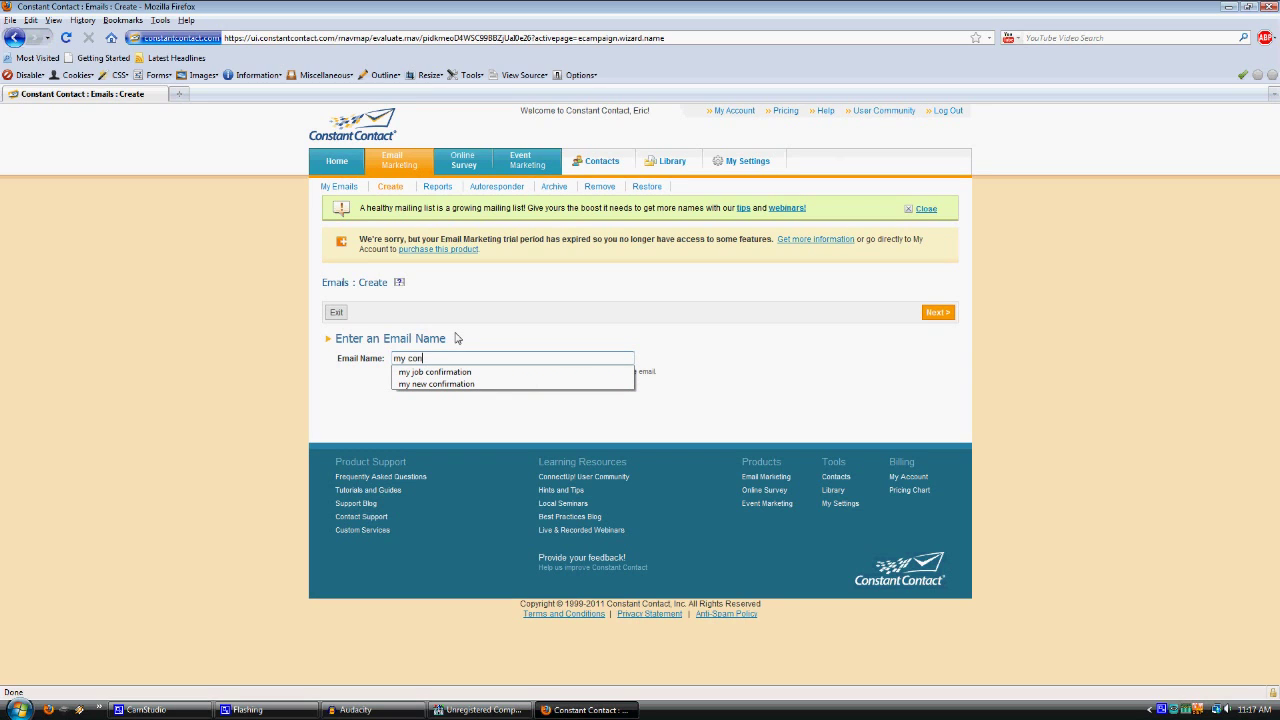
text(con)
key(Down)
key(Down)
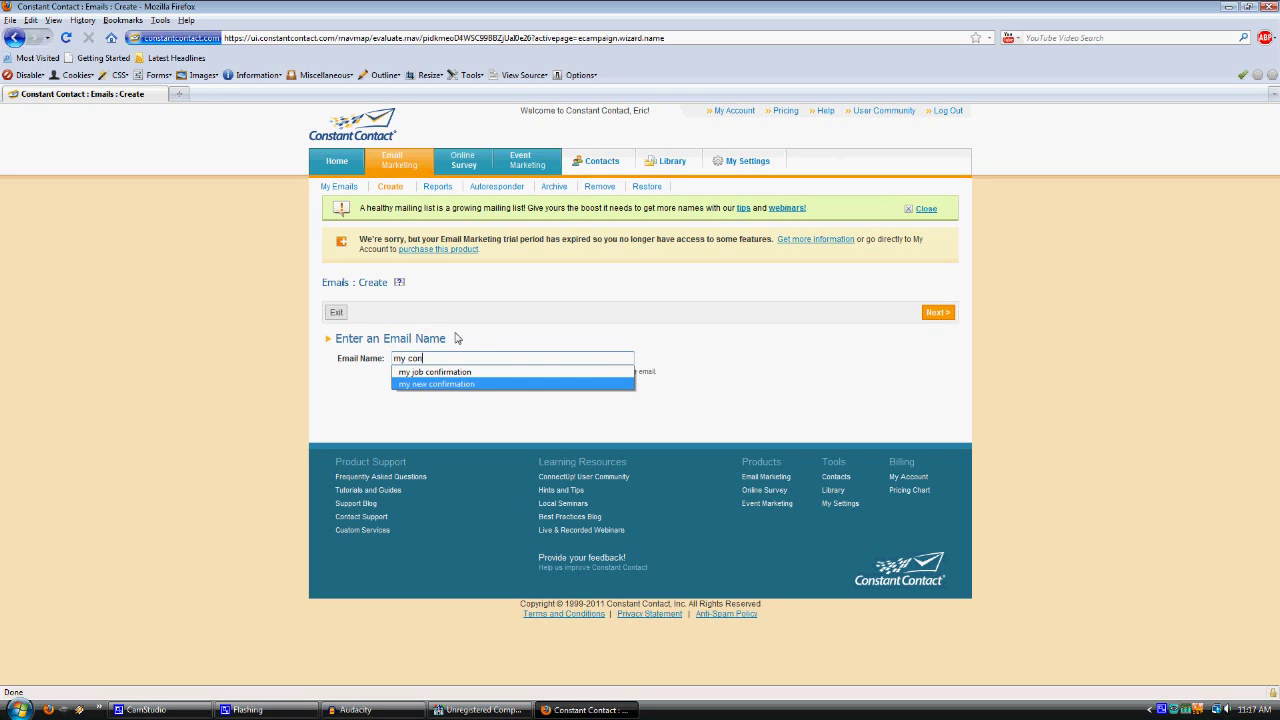
key(Return)
text(2)
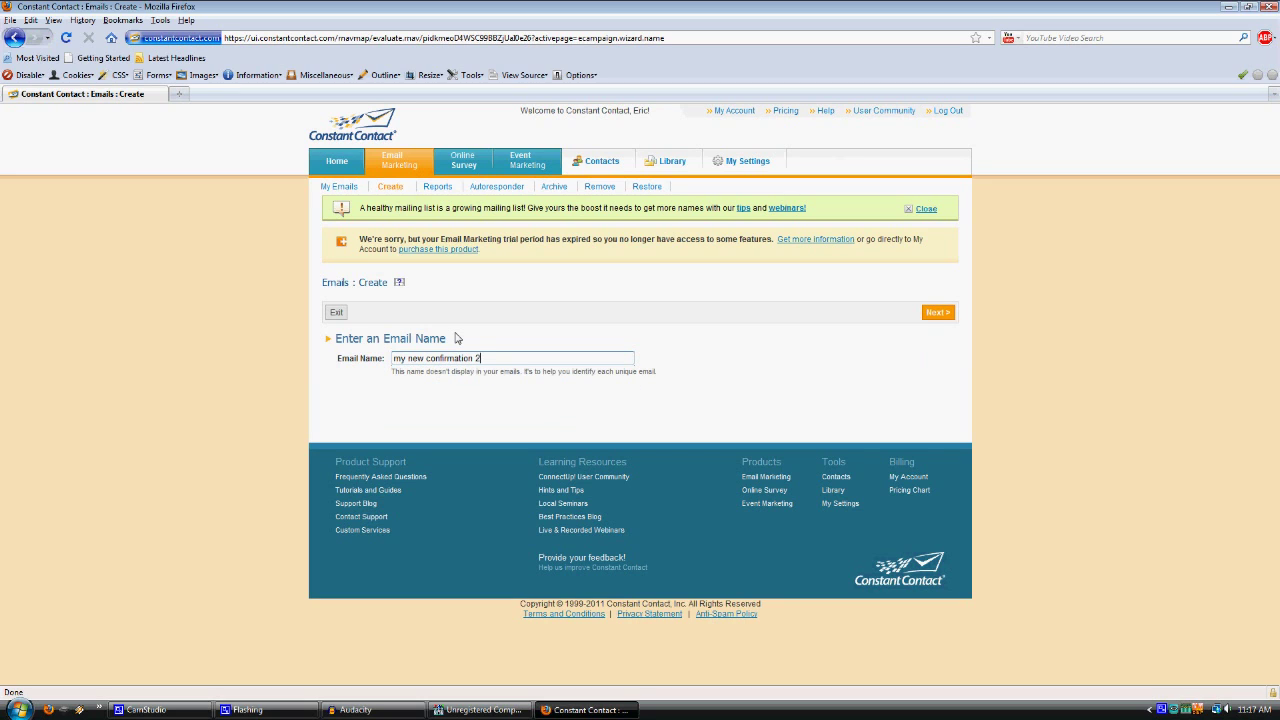
click(938, 313)
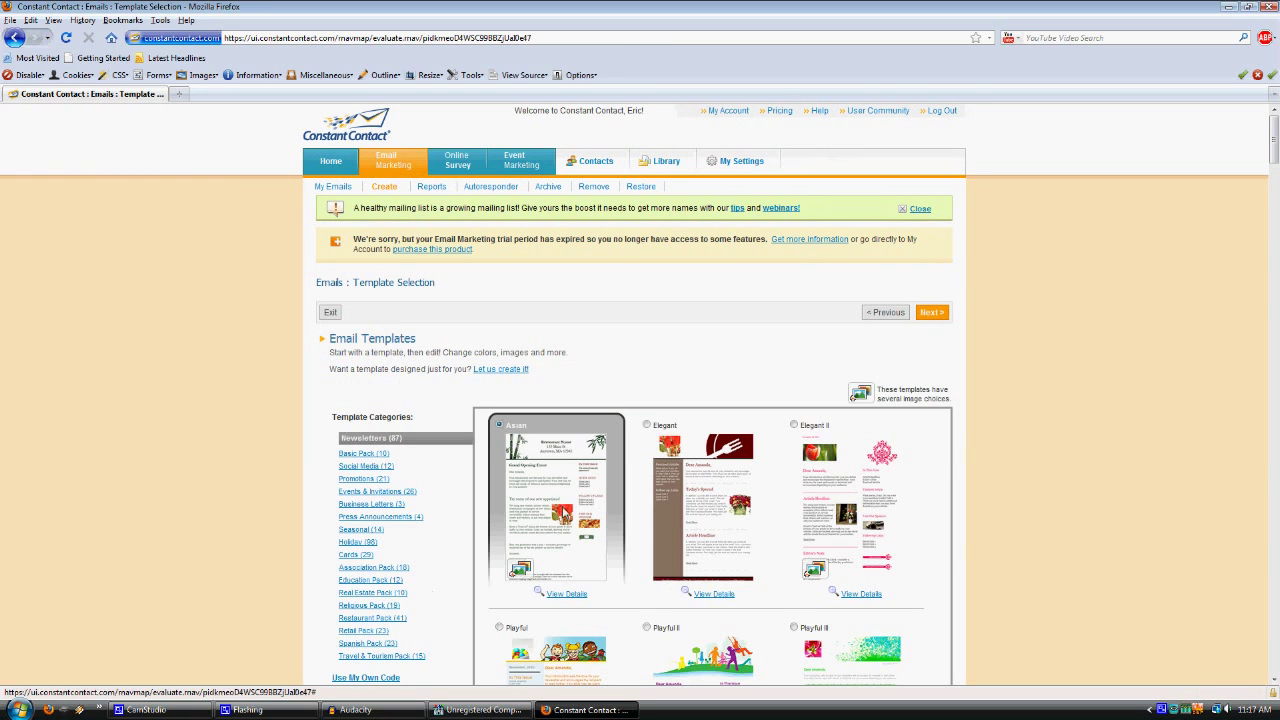
Step: Choose the Cleaning Services template from the Promotions category for the email
click(360, 480)
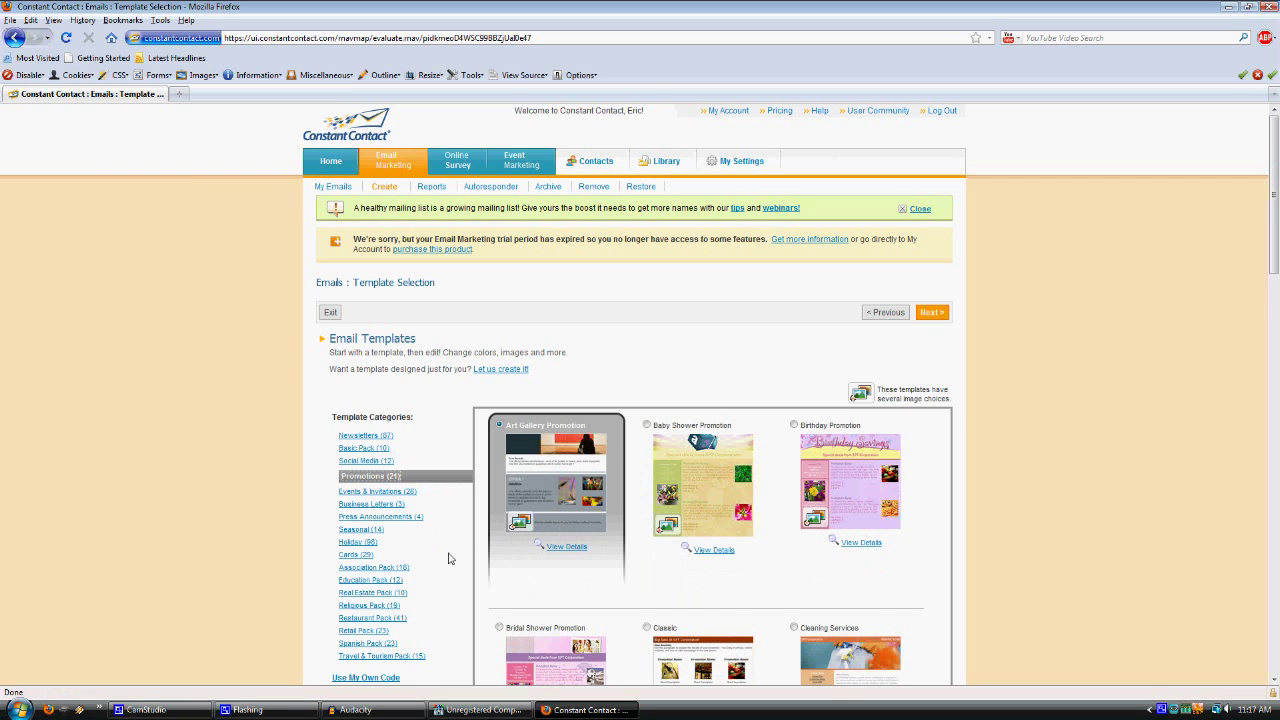
scroll(772, 611, down, 1)
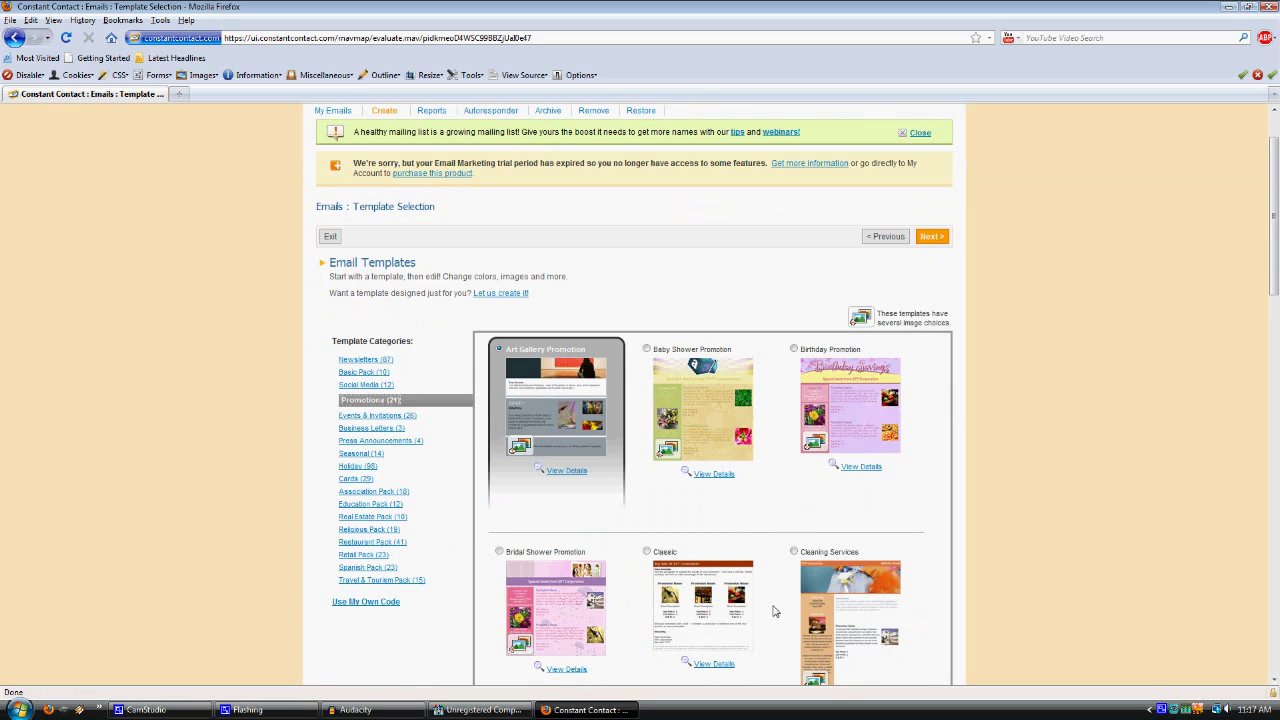
click(793, 552)
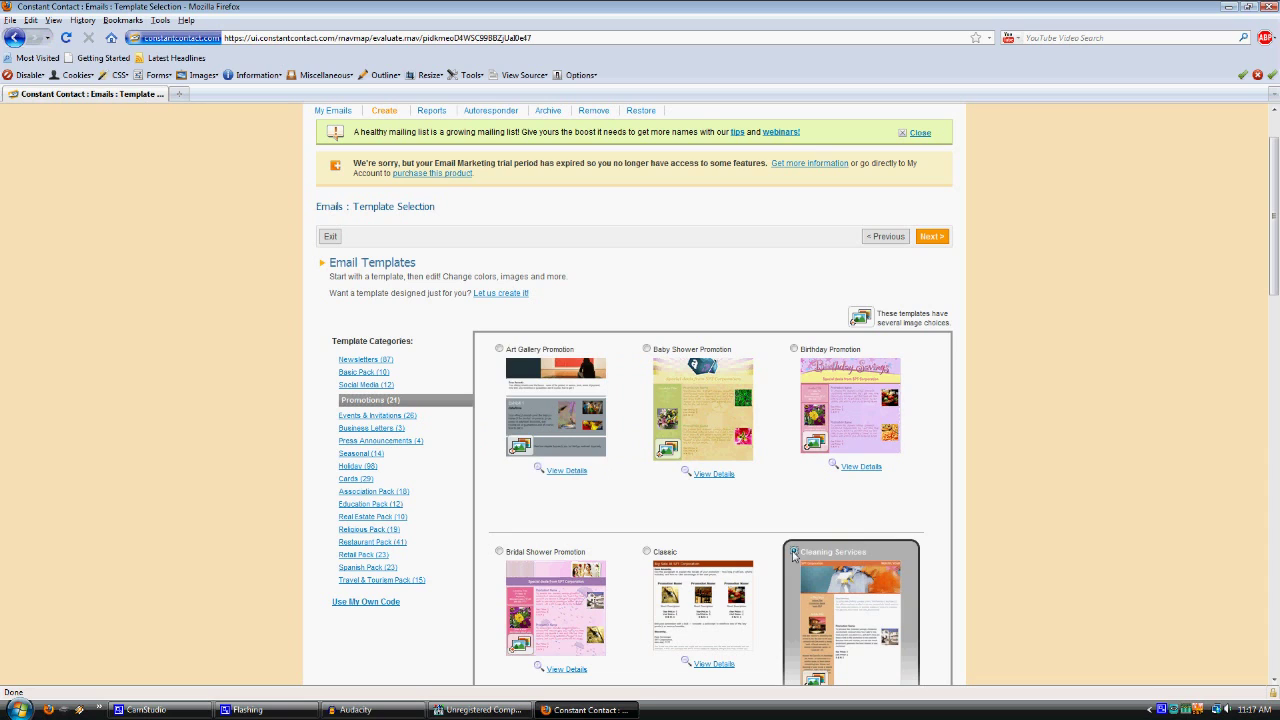
click(931, 237)
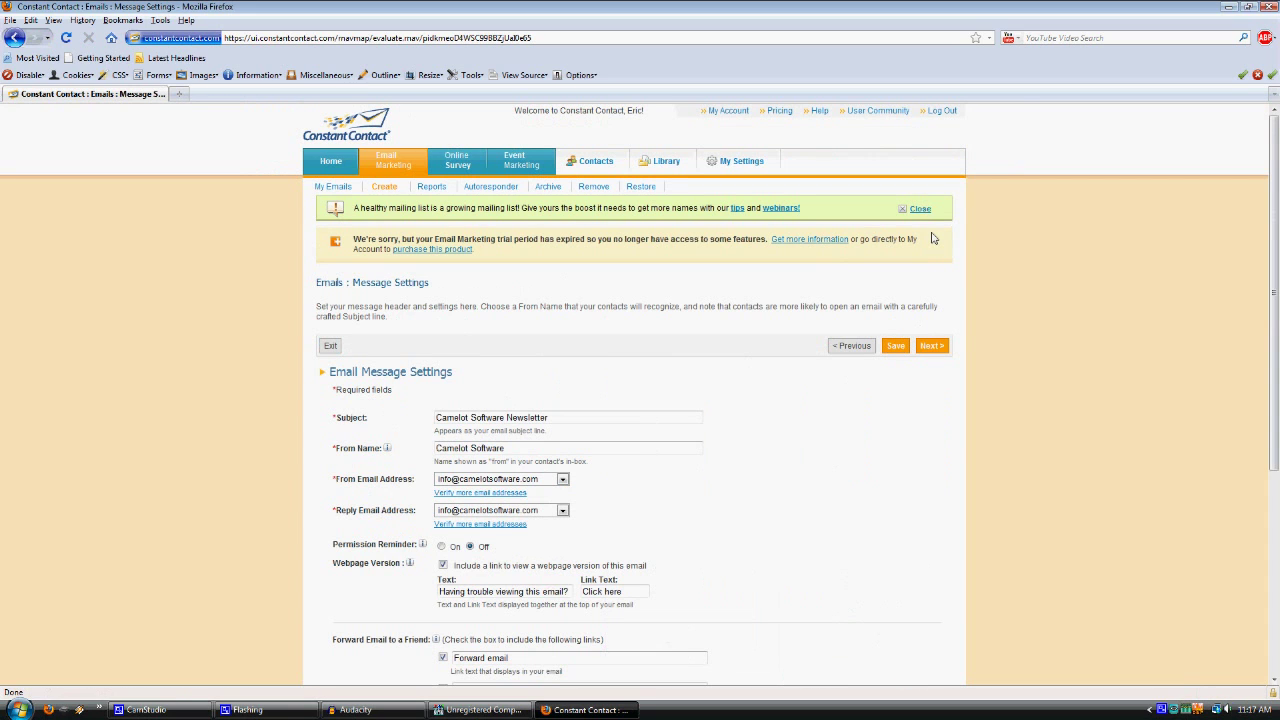
Step: Set the email's subject to "Appointment Confirmation" and its from name to "My Company", and continue to the layout
triple_click(567, 422)
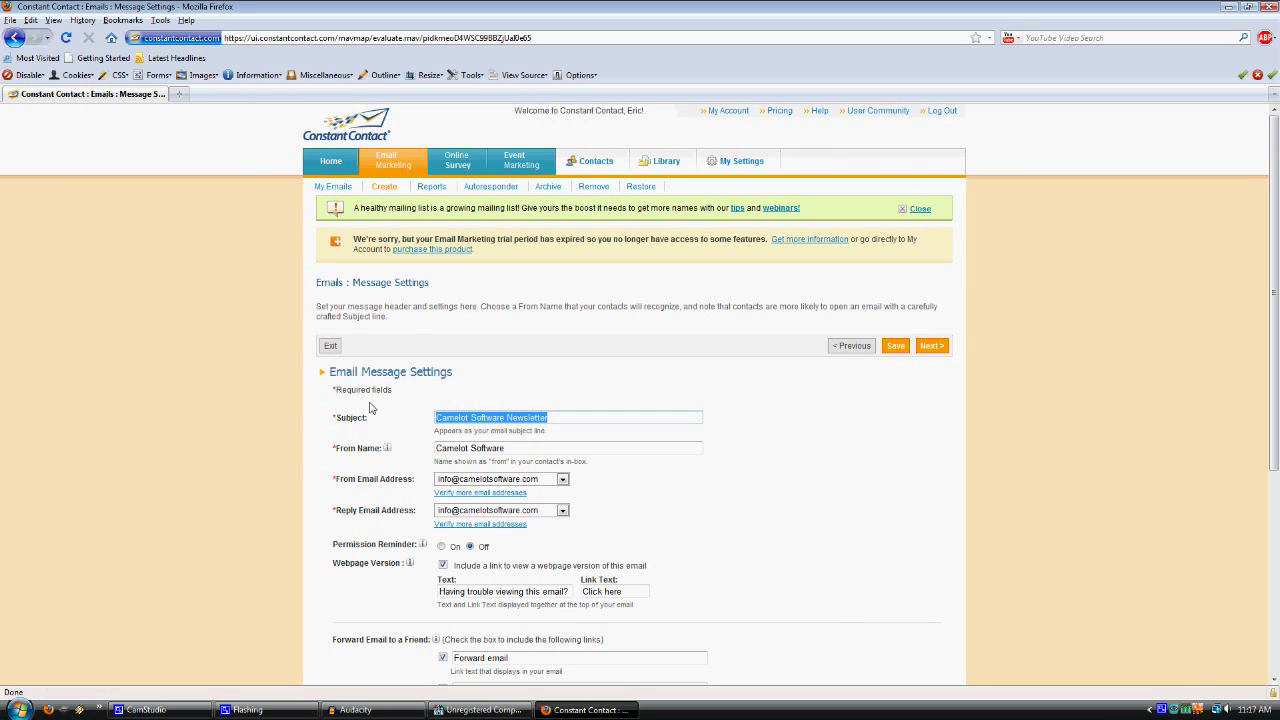
text(Appointment Confirmation)
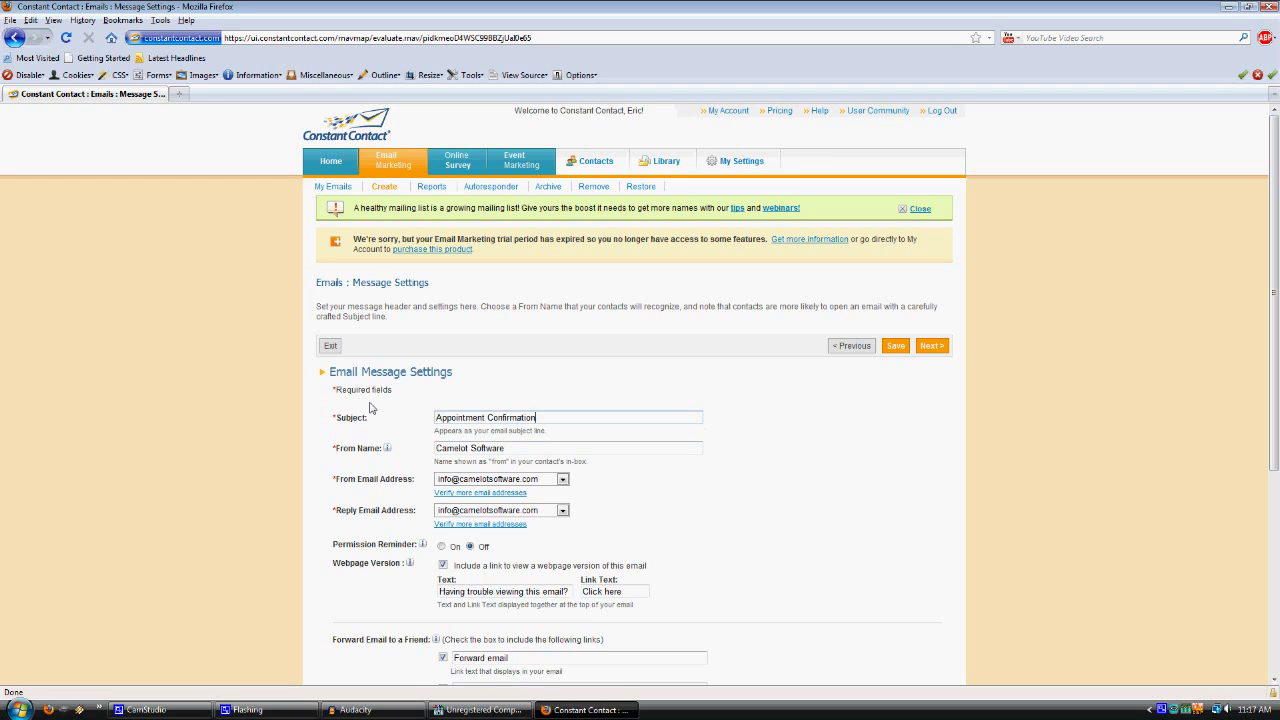
triple_click(518, 450)
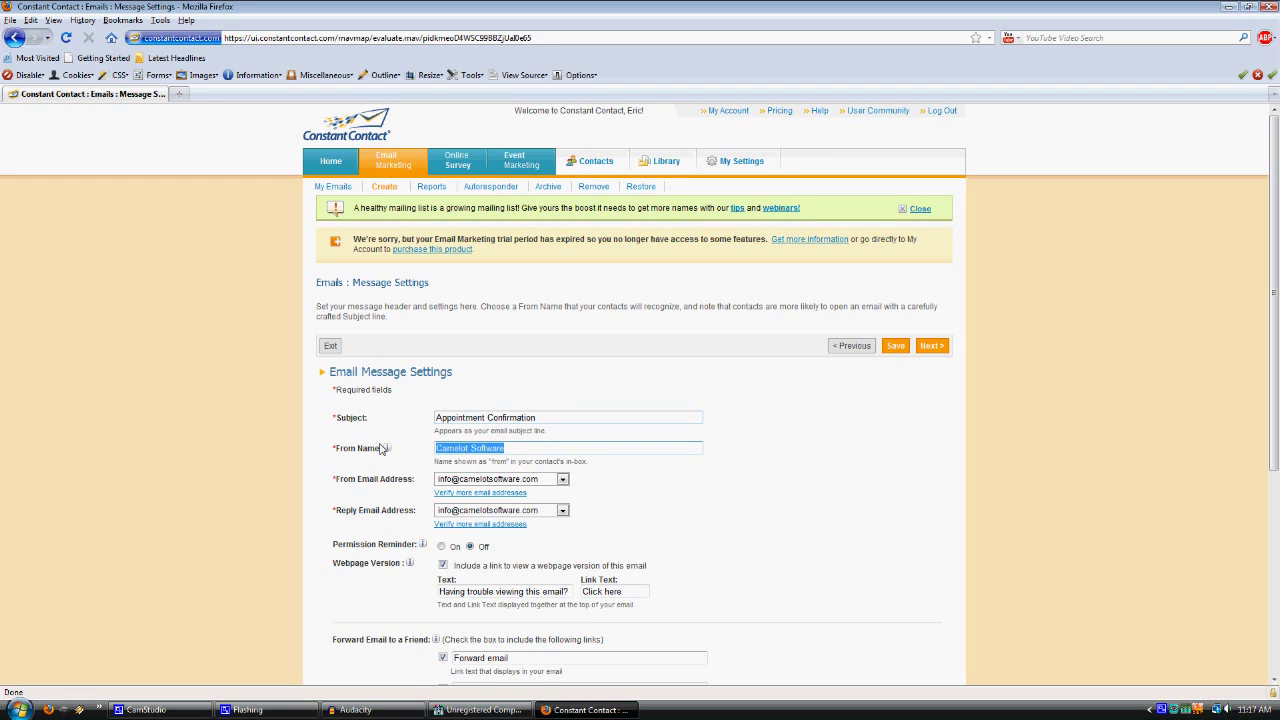
text(My)
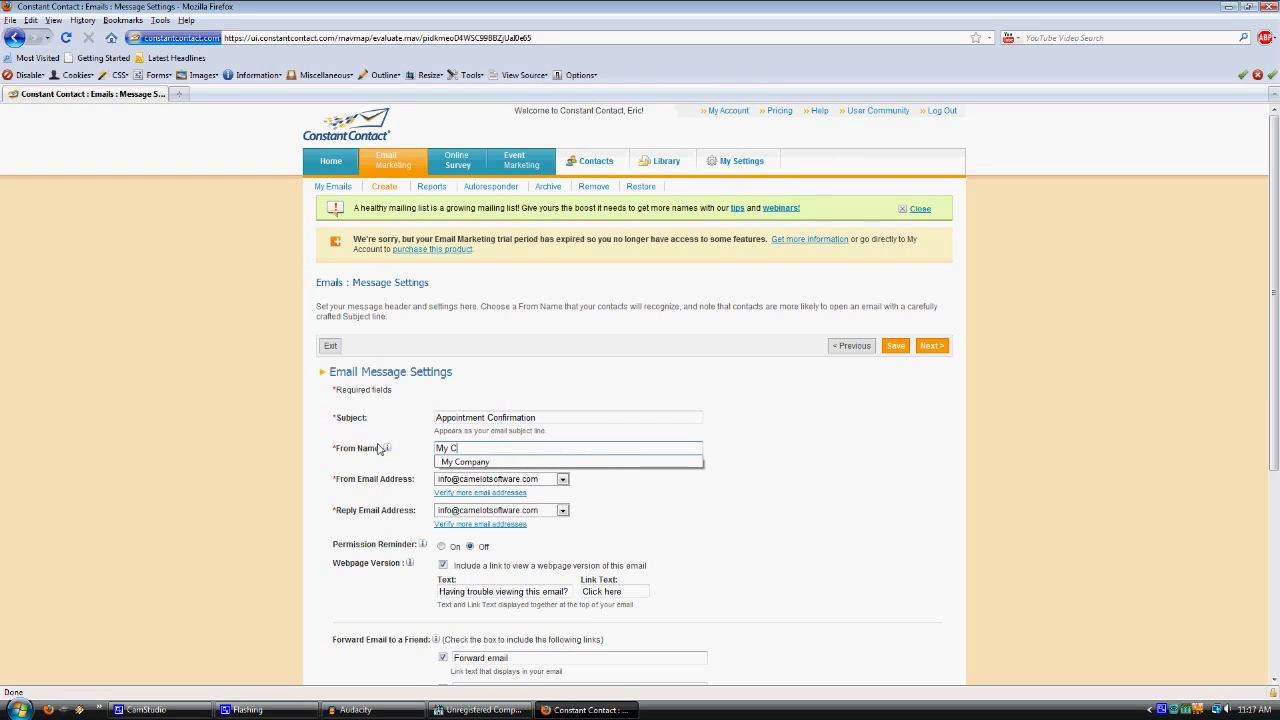
text( C)
key(Down)
key(Return)
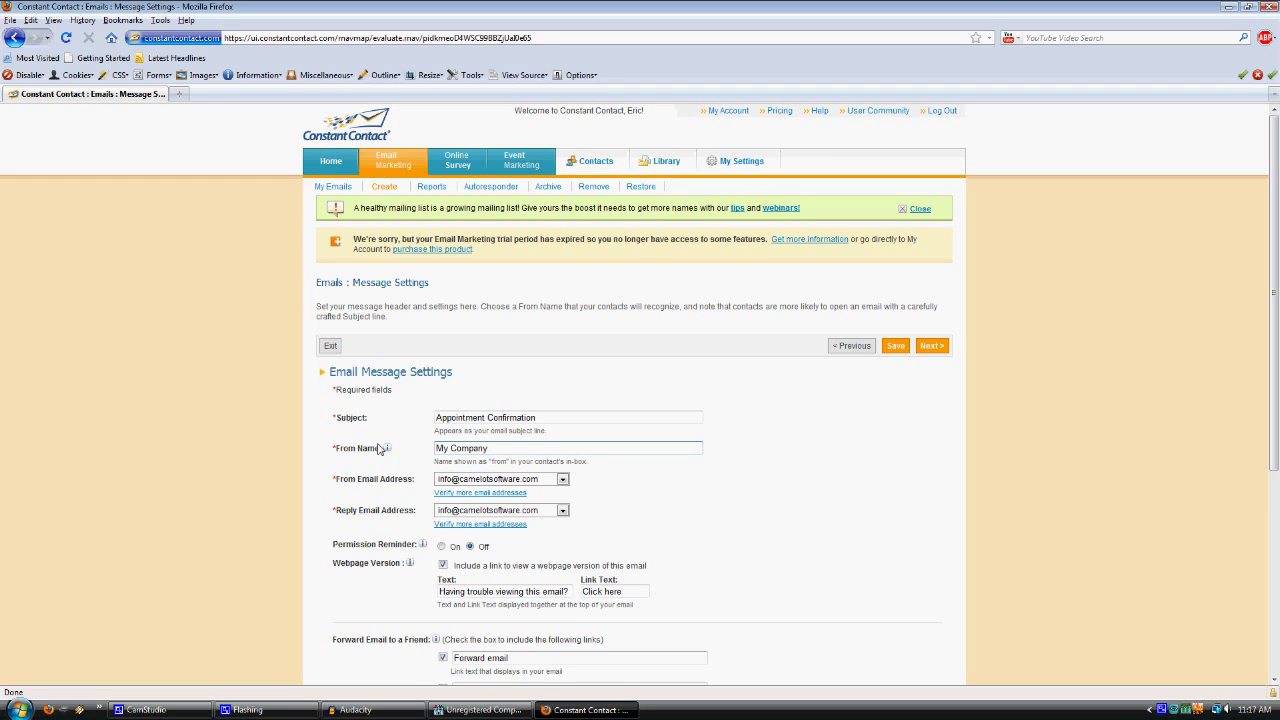
triple_click(507, 454)
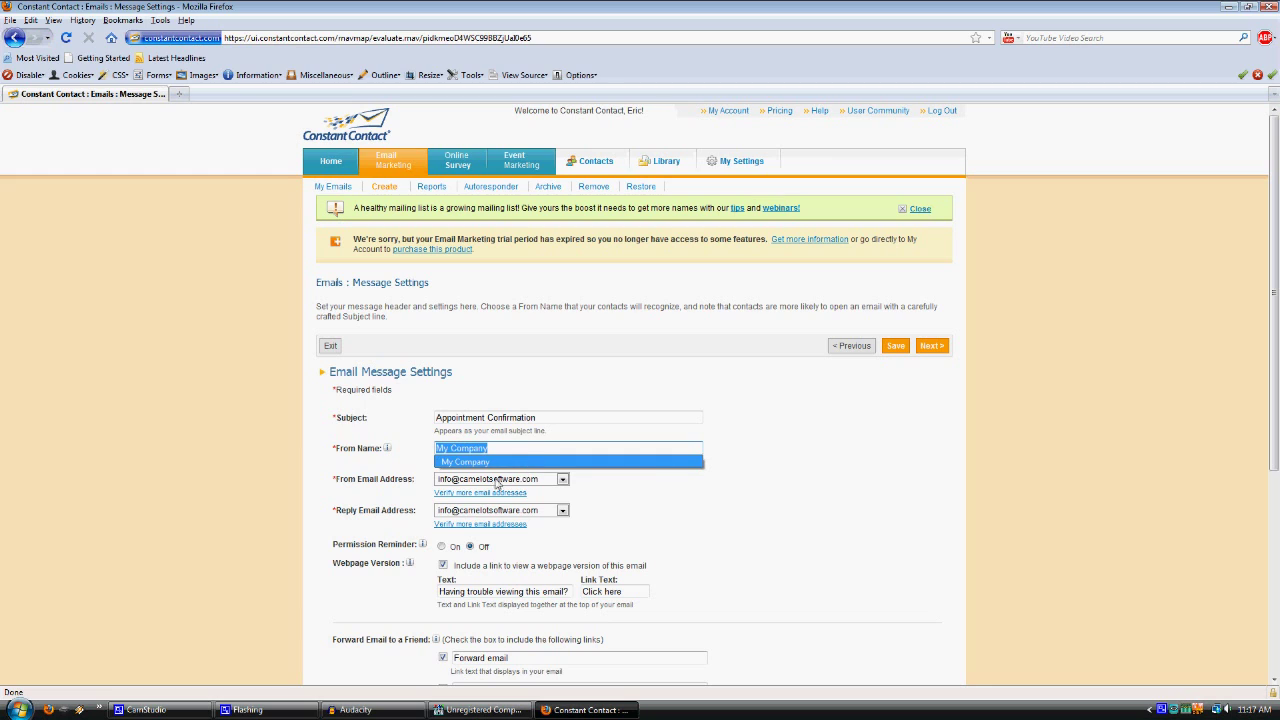
click(573, 510)
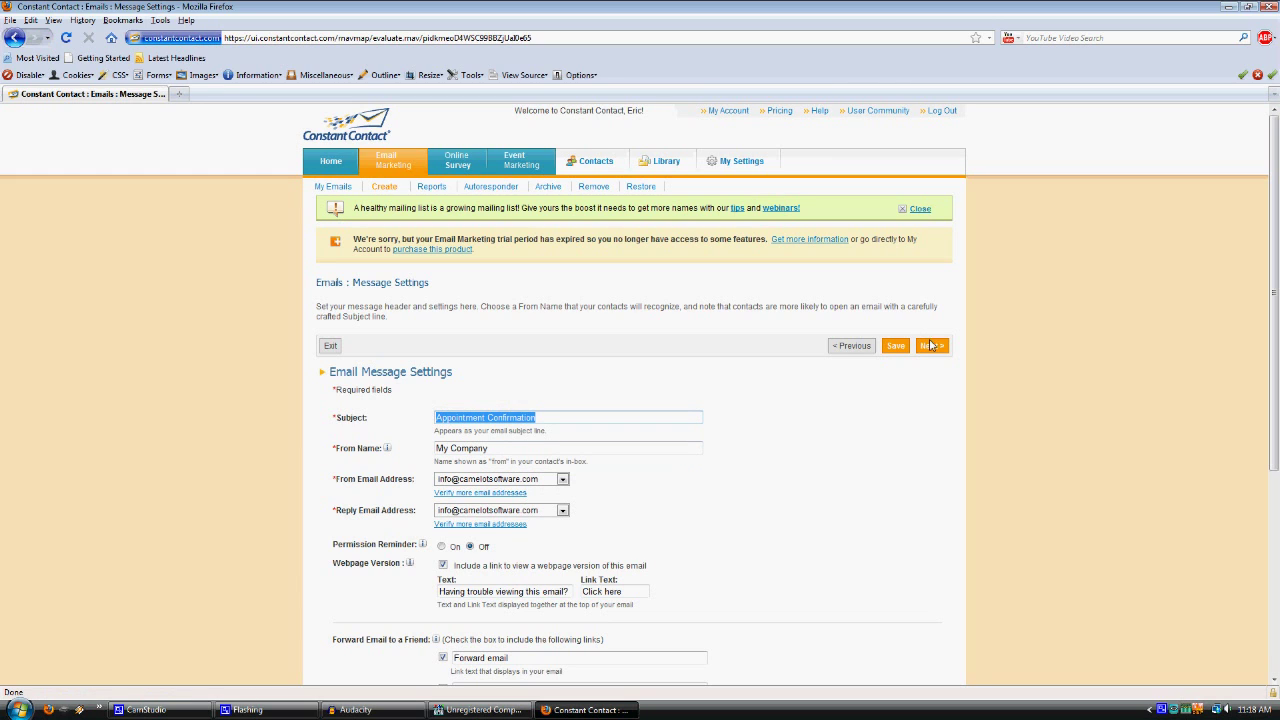
click(930, 345)
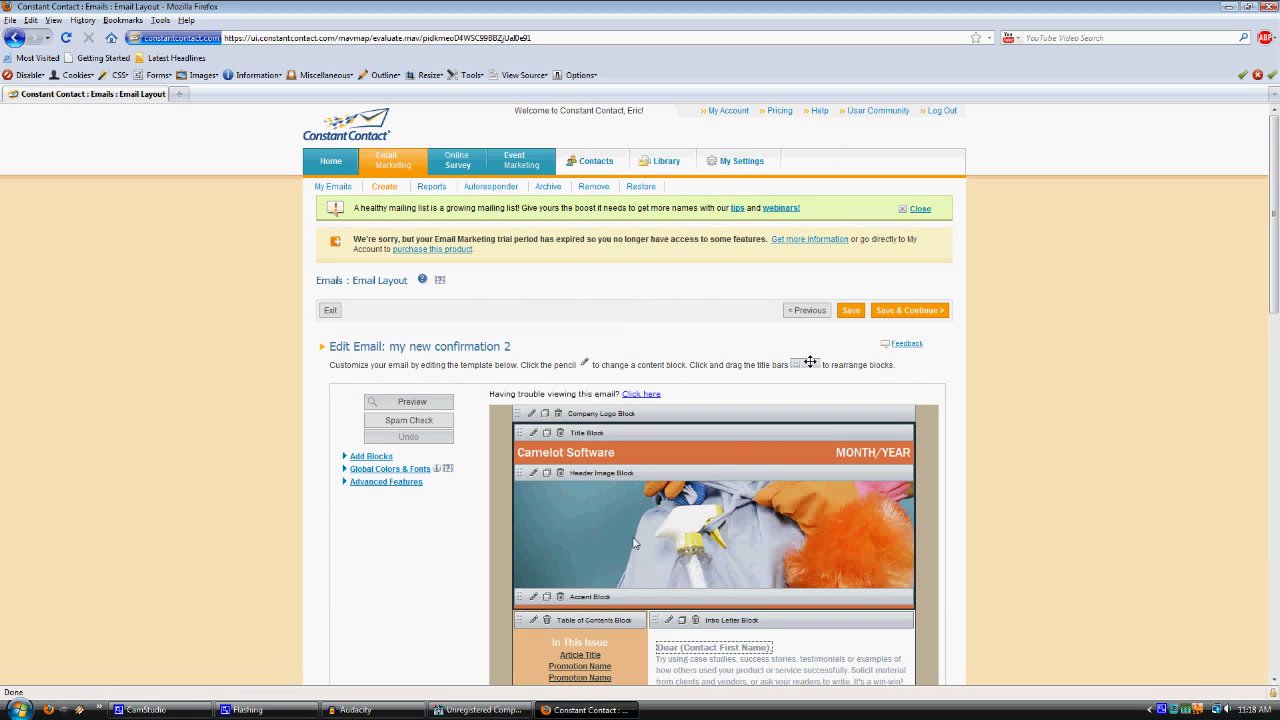
Step: Change the title block's company name to "My Company" and its date placeholder to "Feb 2011", and save the block
click(607, 460)
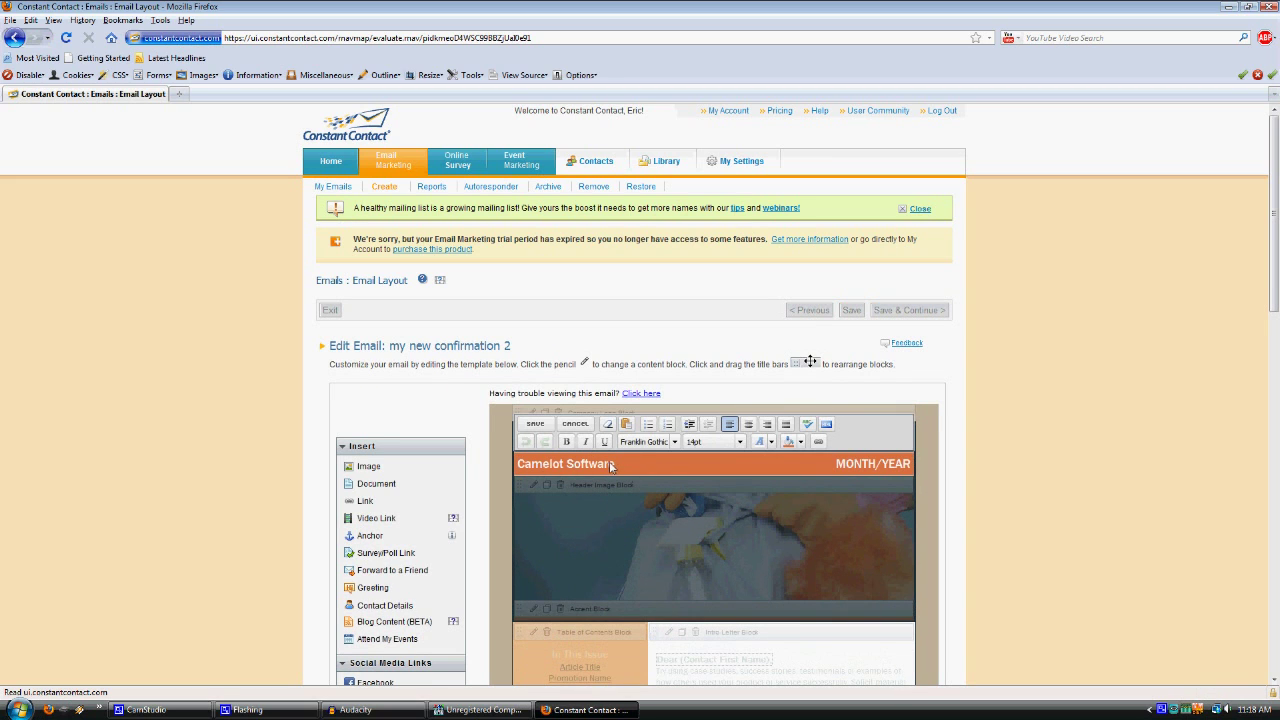
drag(614, 465, 519, 470)
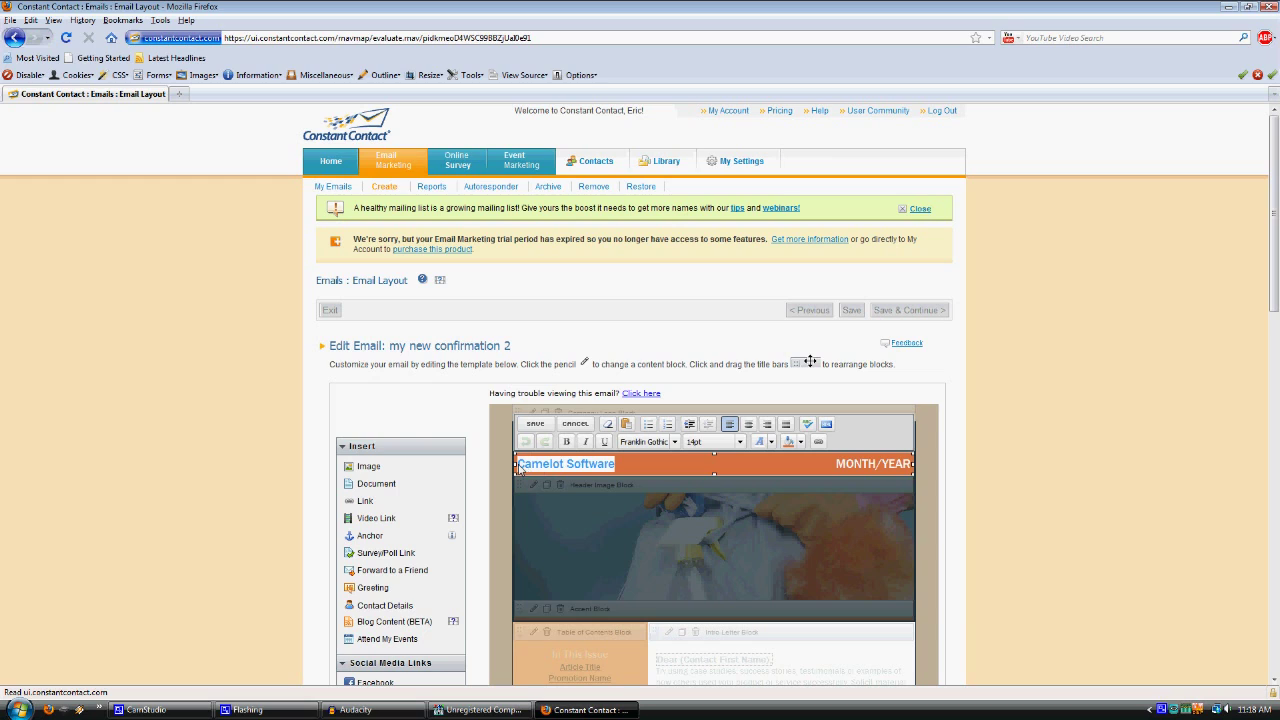
text(My C)
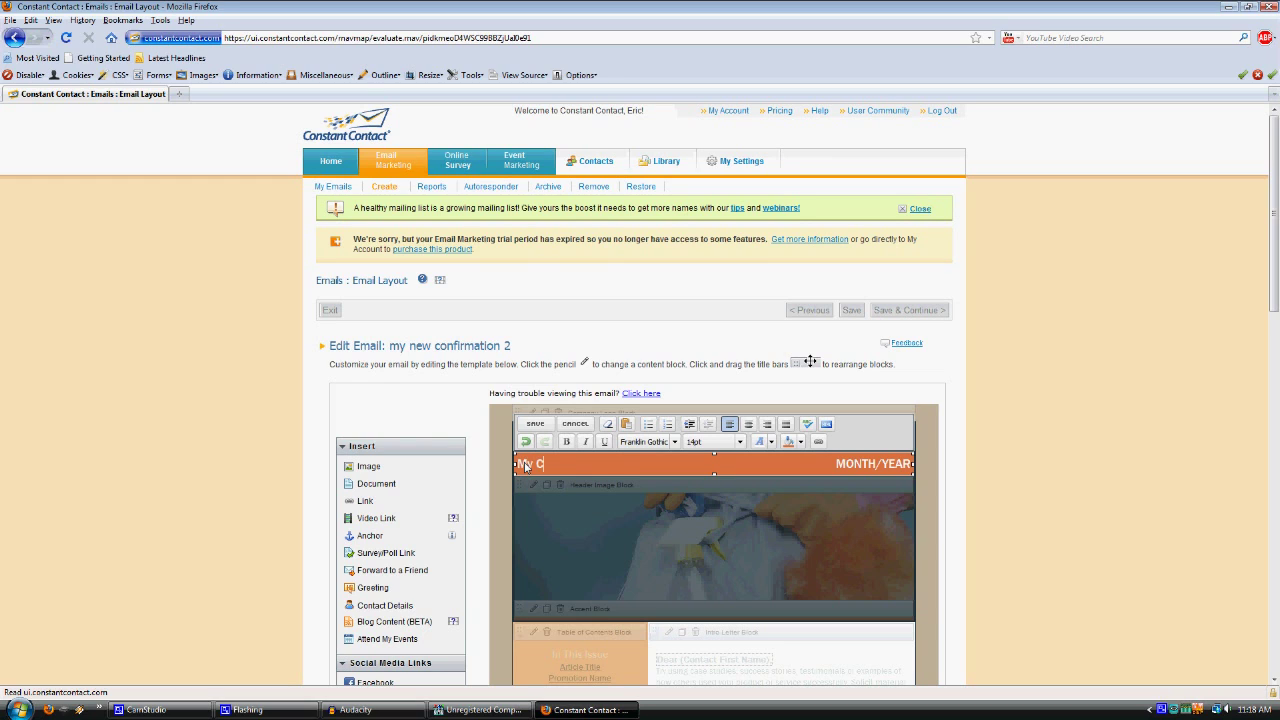
text(ompany)
double_click(880, 468)
drag(880, 468, 911, 467)
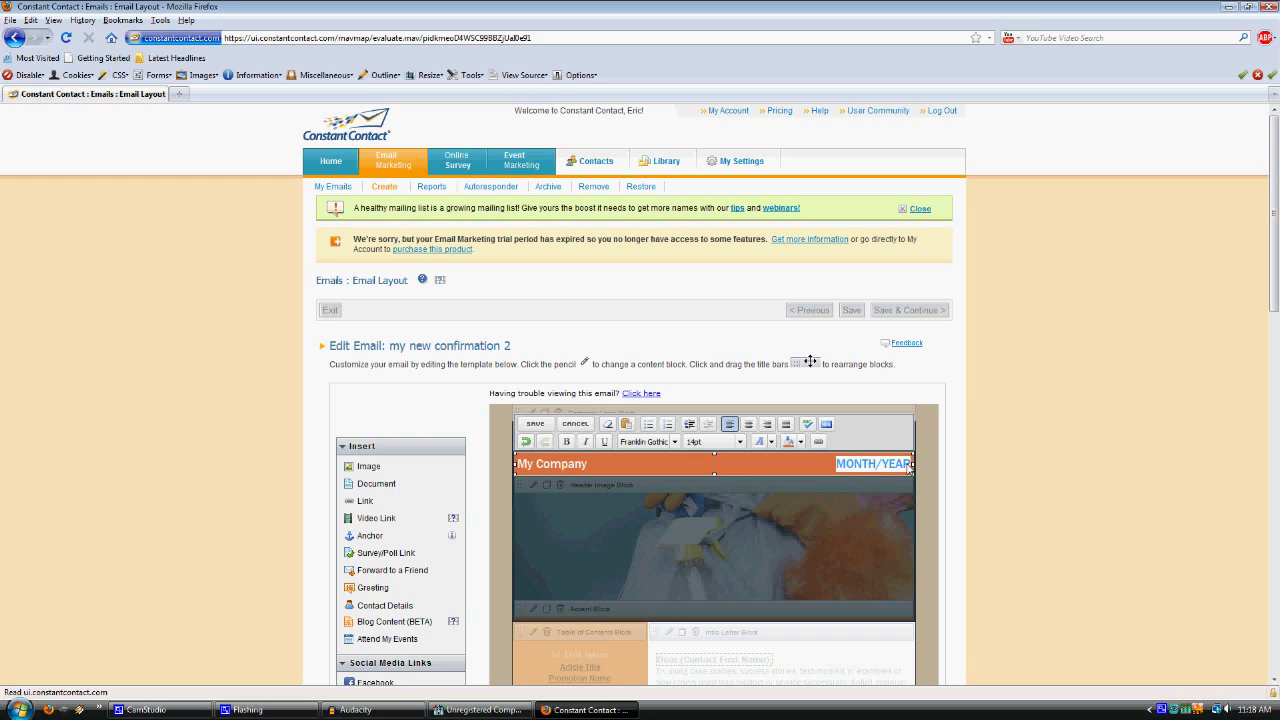
text(Feb 2011)
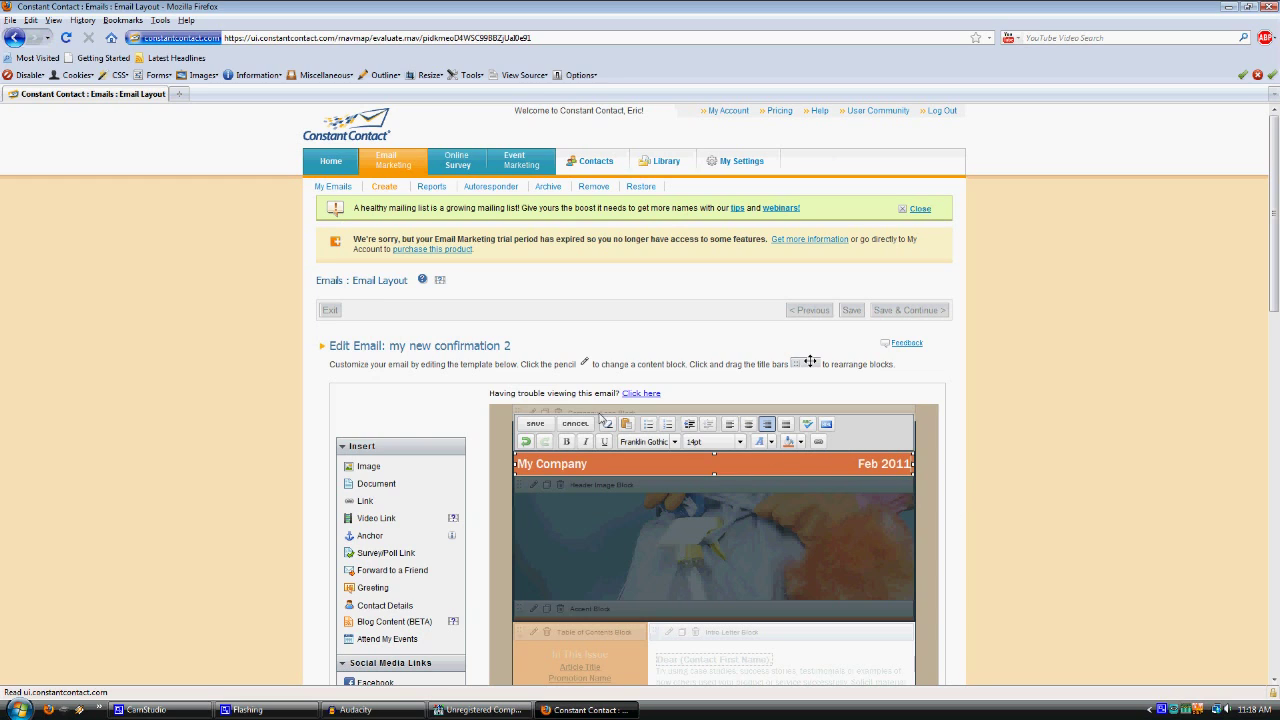
click(537, 424)
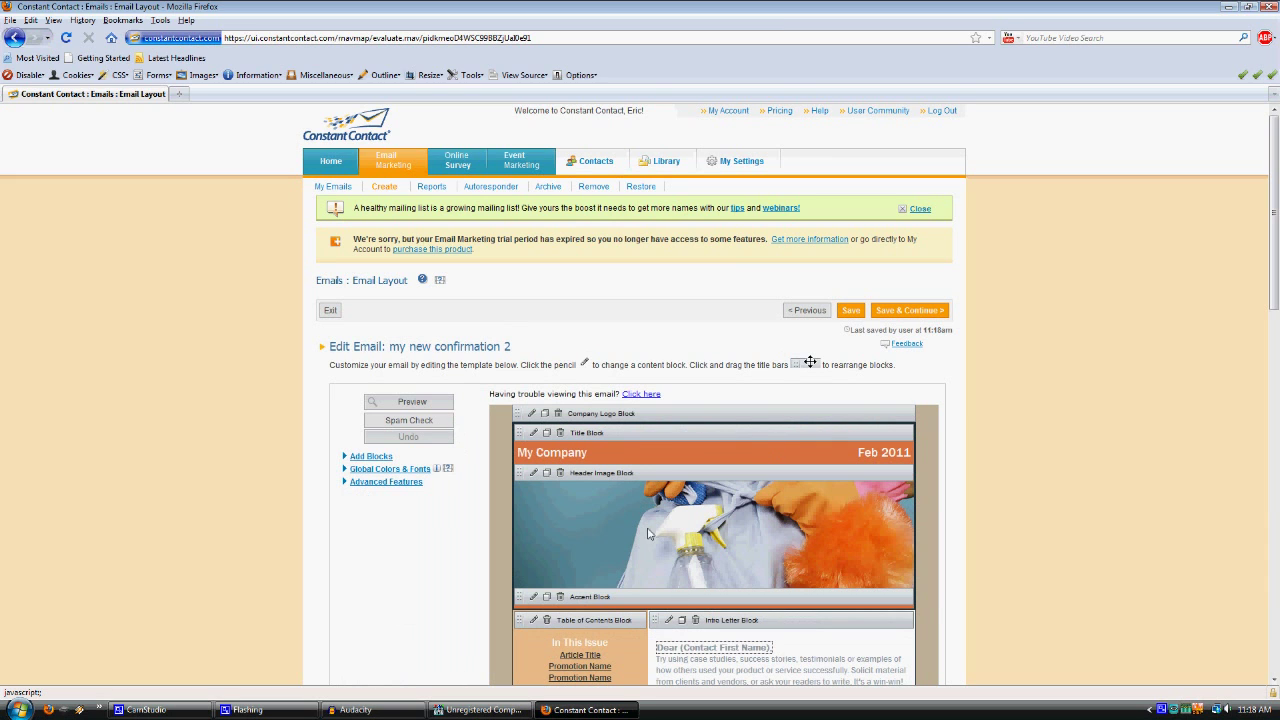
Step: Delete the Table of Contents block and the Article block from the email's side column
scroll(717, 625, down, 3)
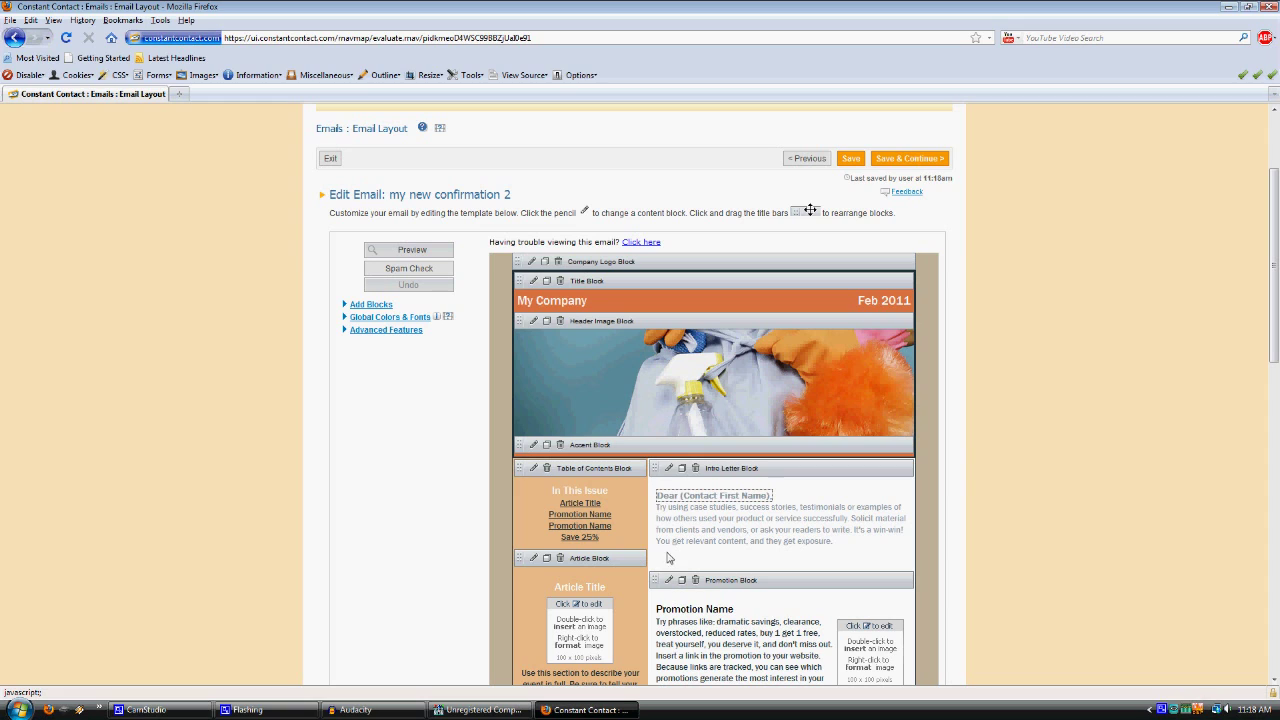
click(547, 468)
click(625, 375)
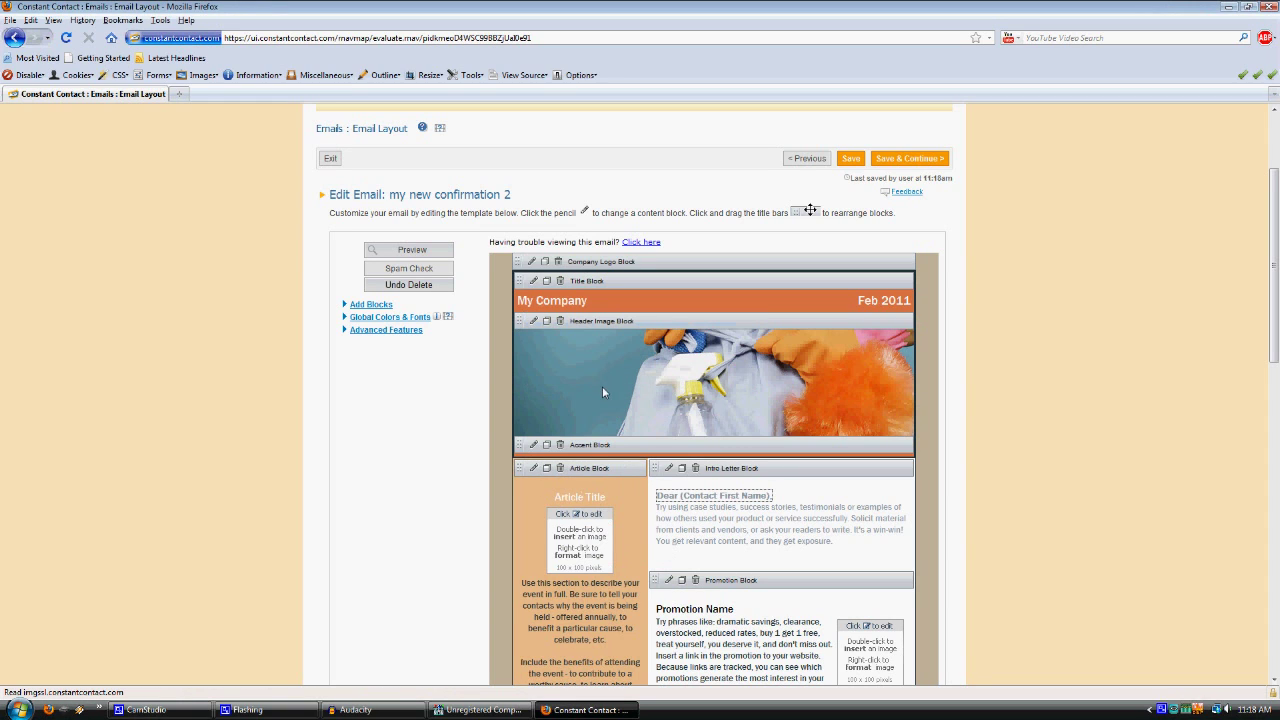
click(561, 468)
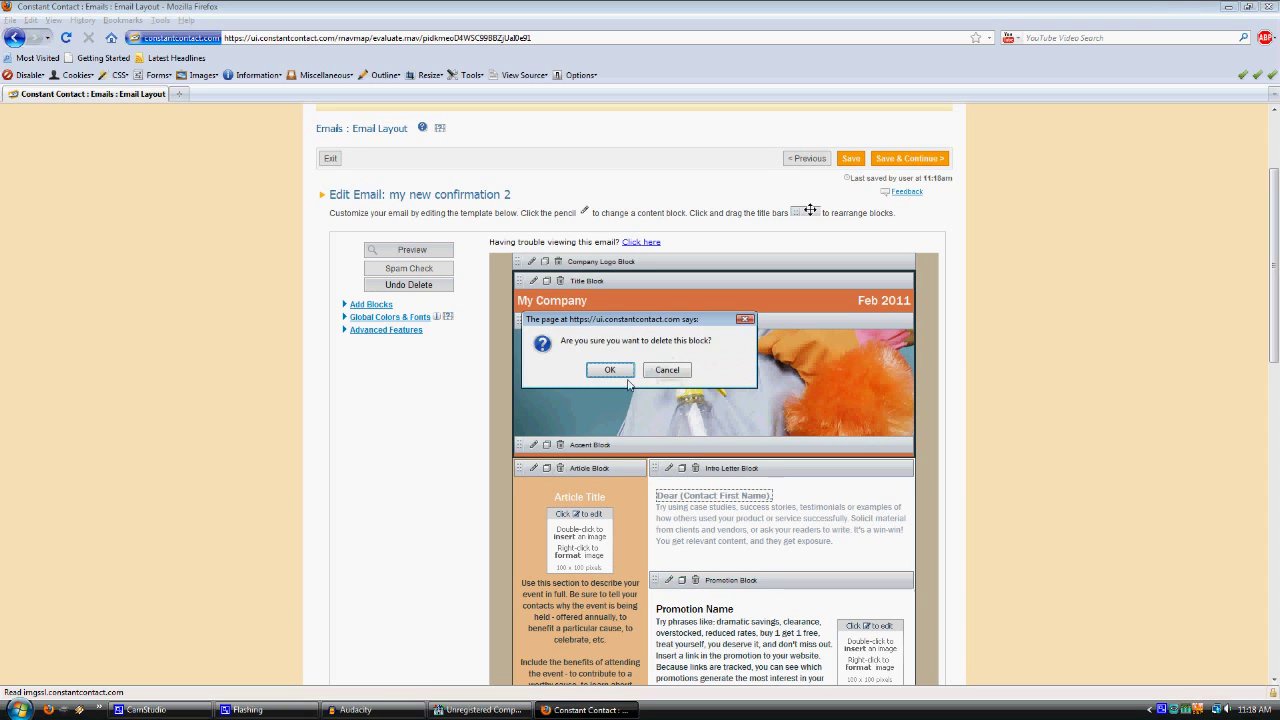
click(613, 370)
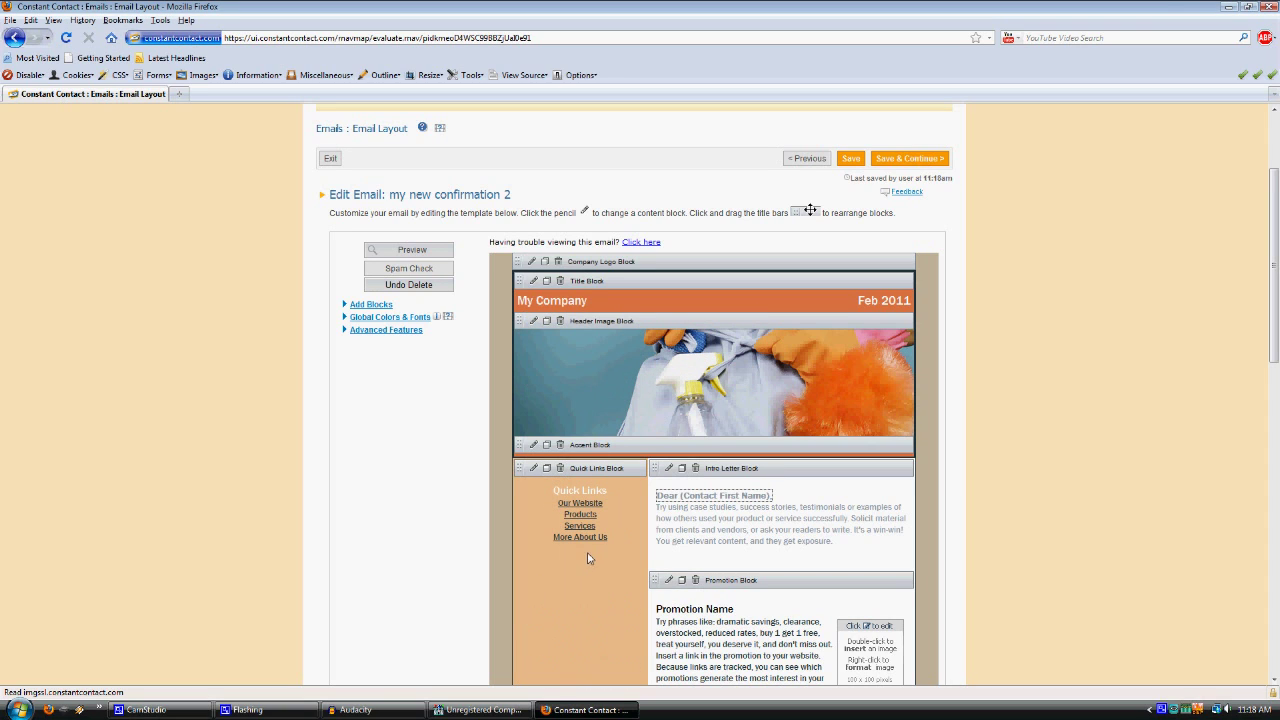
Step: Delete the Promotion block directly below the intro letter
click(580, 503)
click(696, 581)
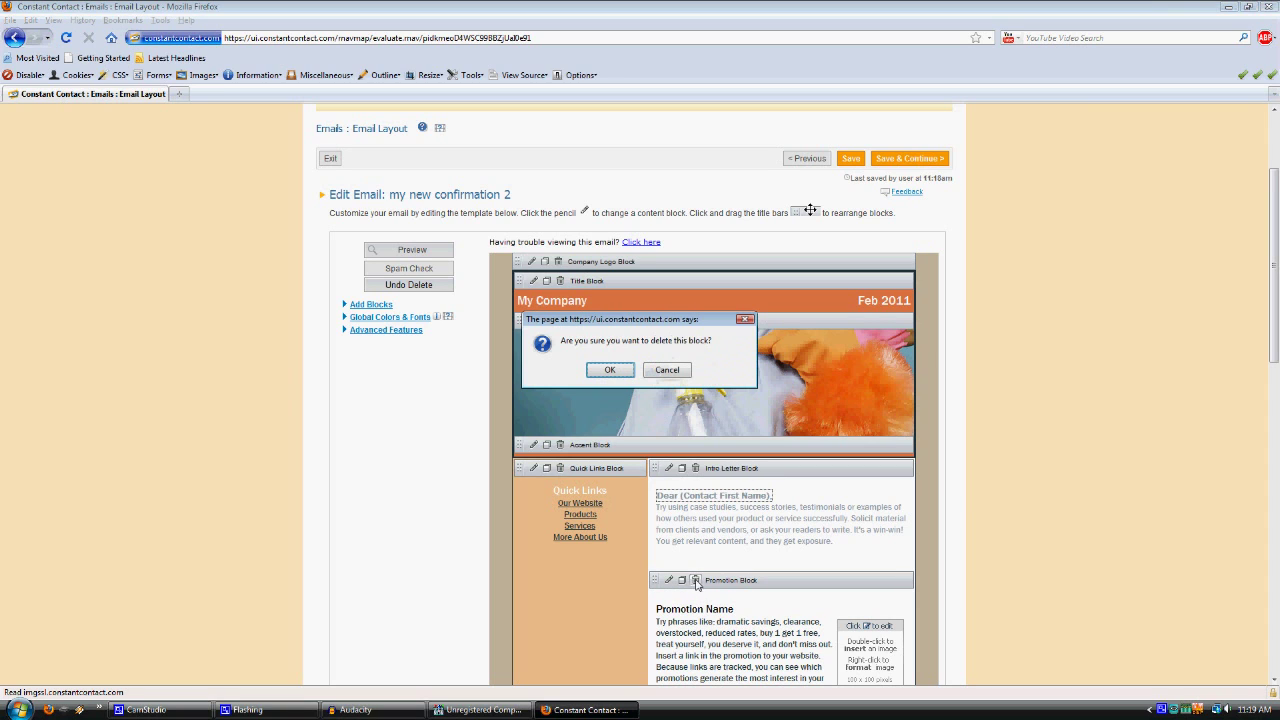
click(620, 372)
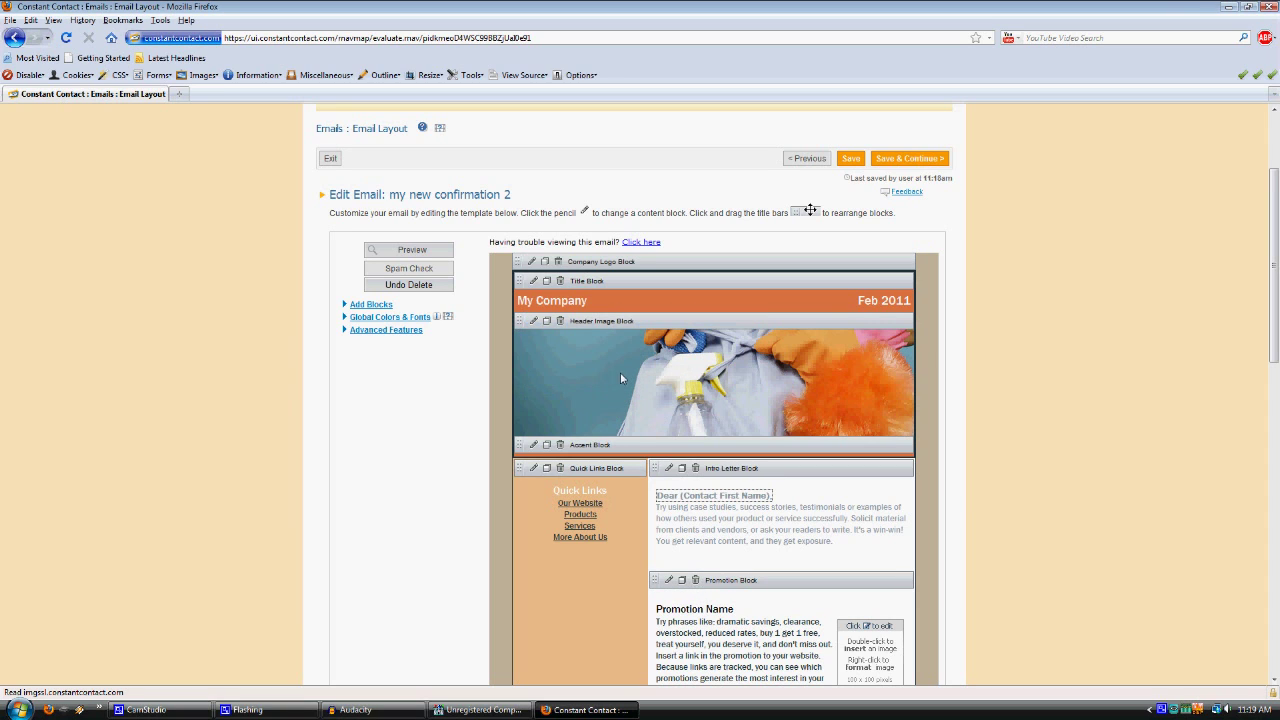
Step: Open the Intro Letter block for editing and clear its greeting and placeholder paragraph
click(699, 503)
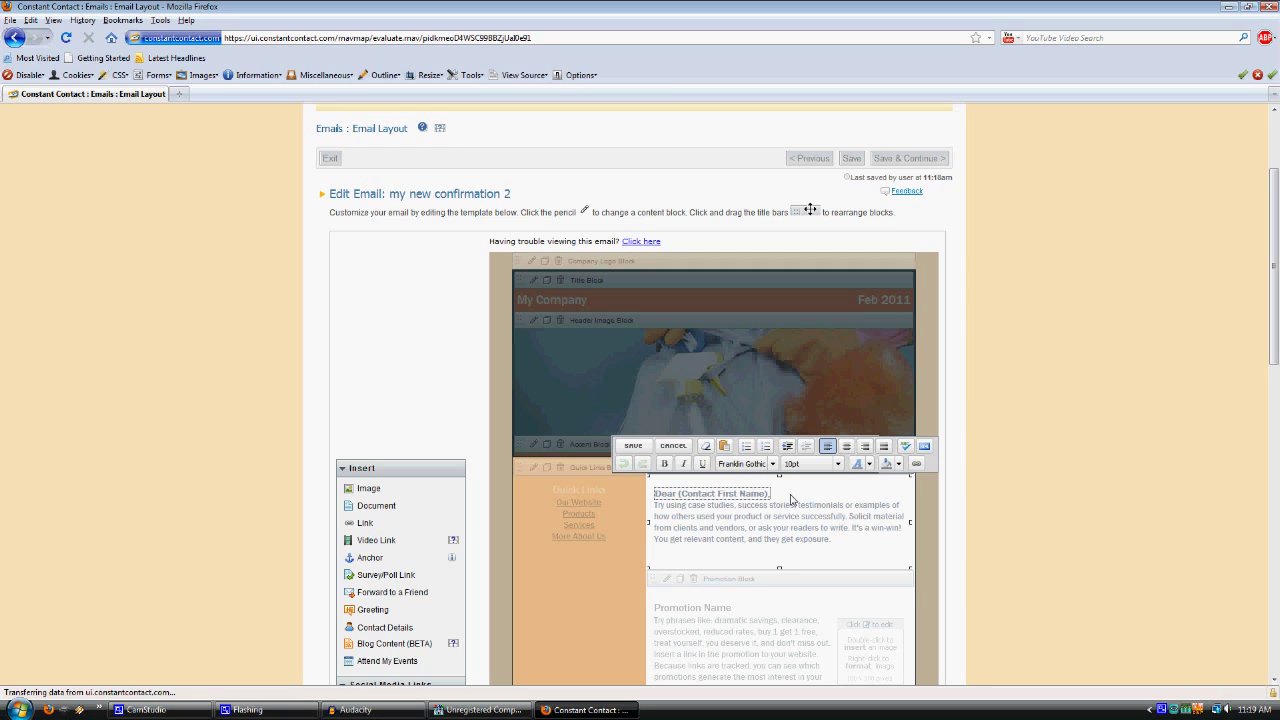
drag(790, 498, 666, 492)
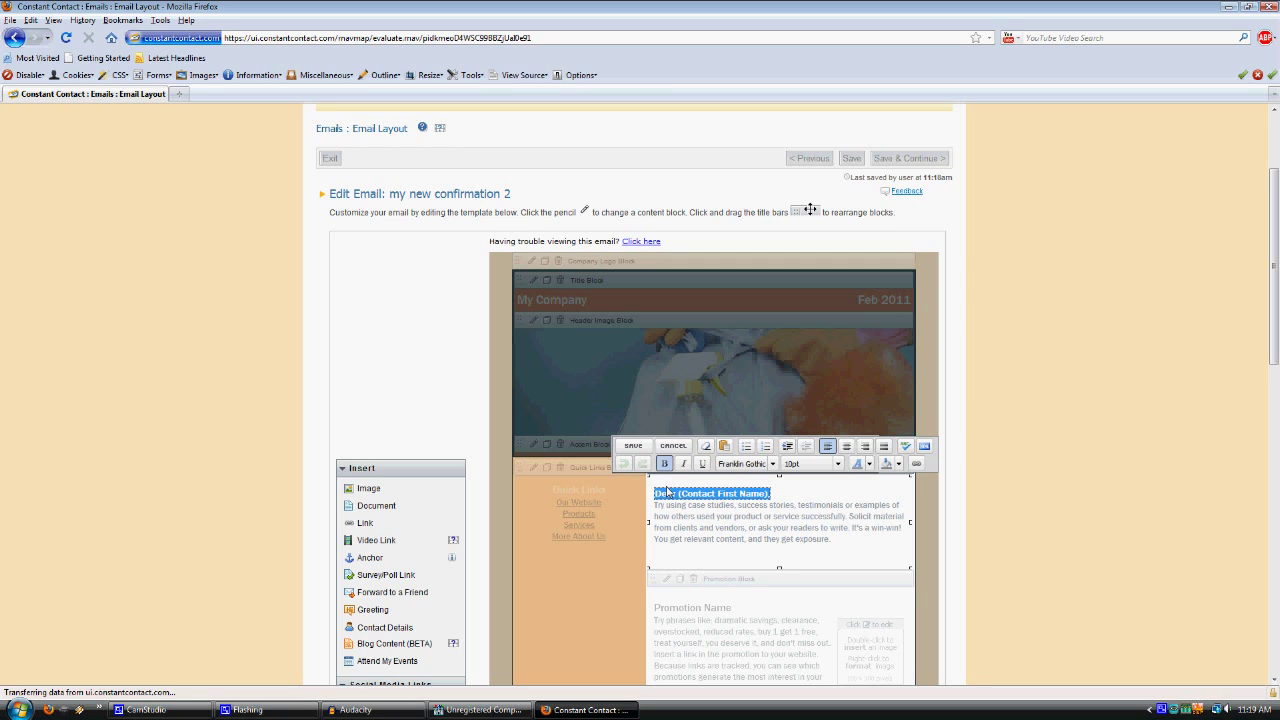
key(Delete)
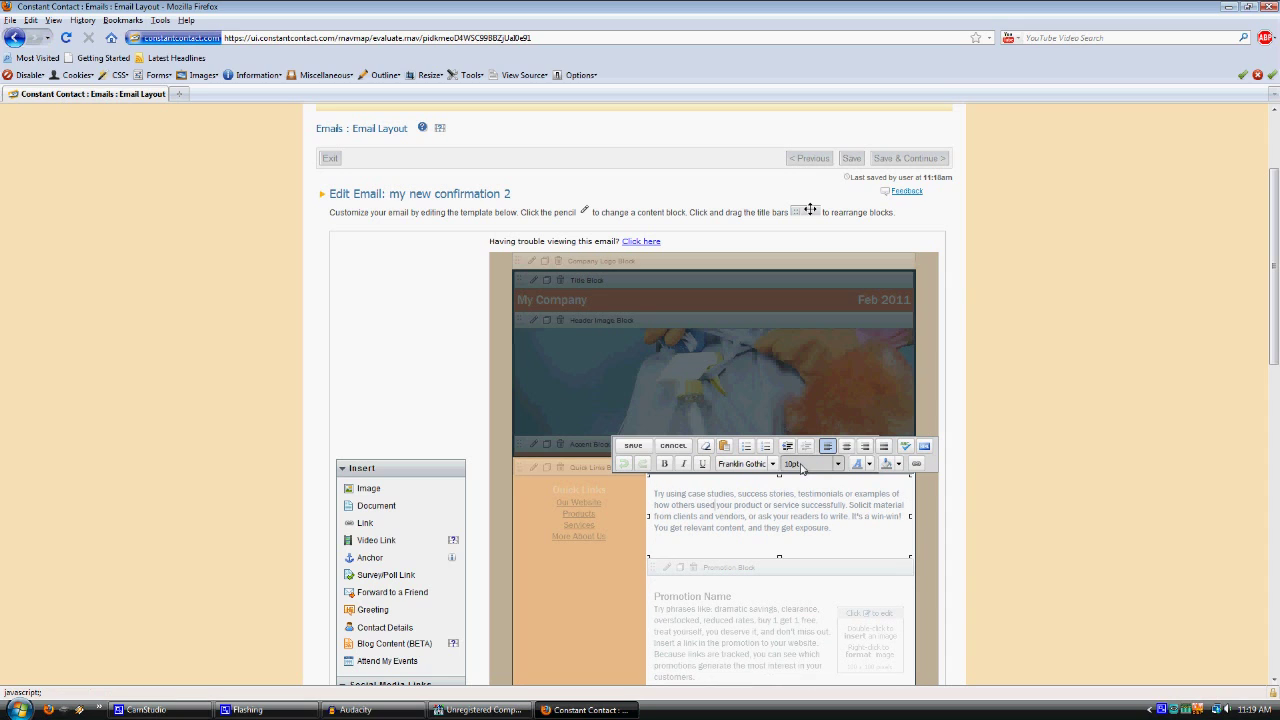
key(ctrl+a)
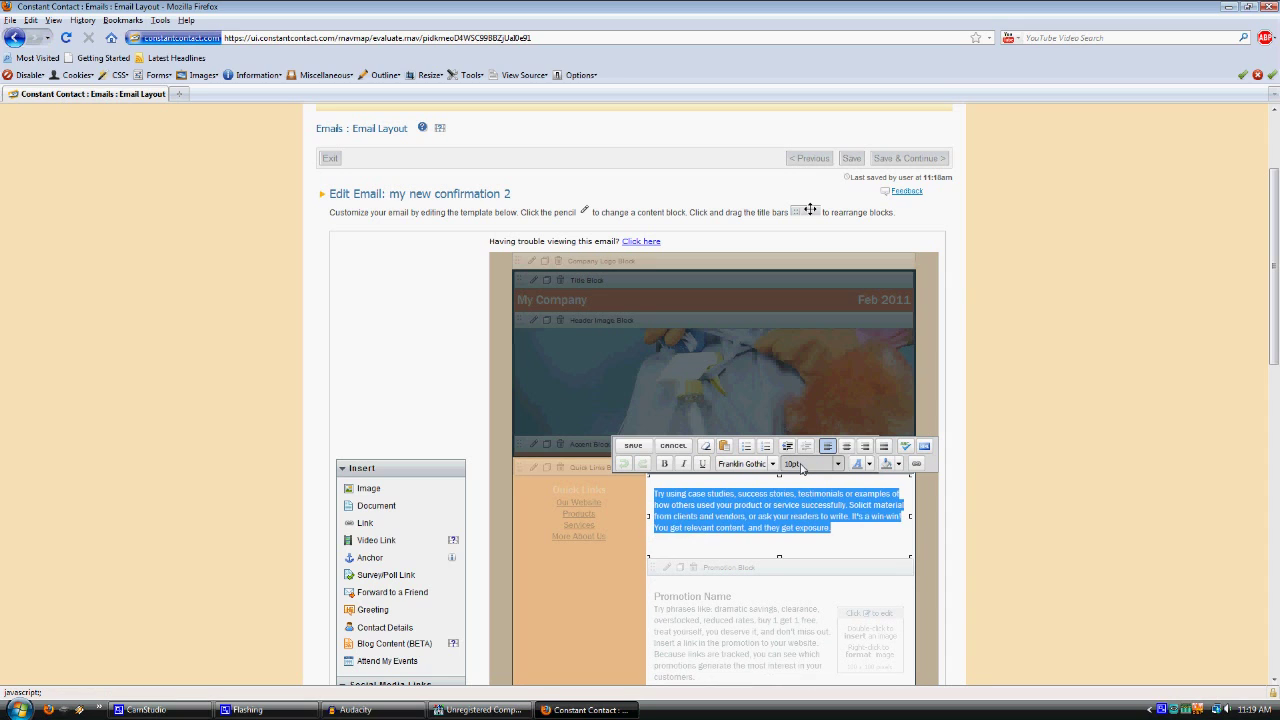
key(Delete)
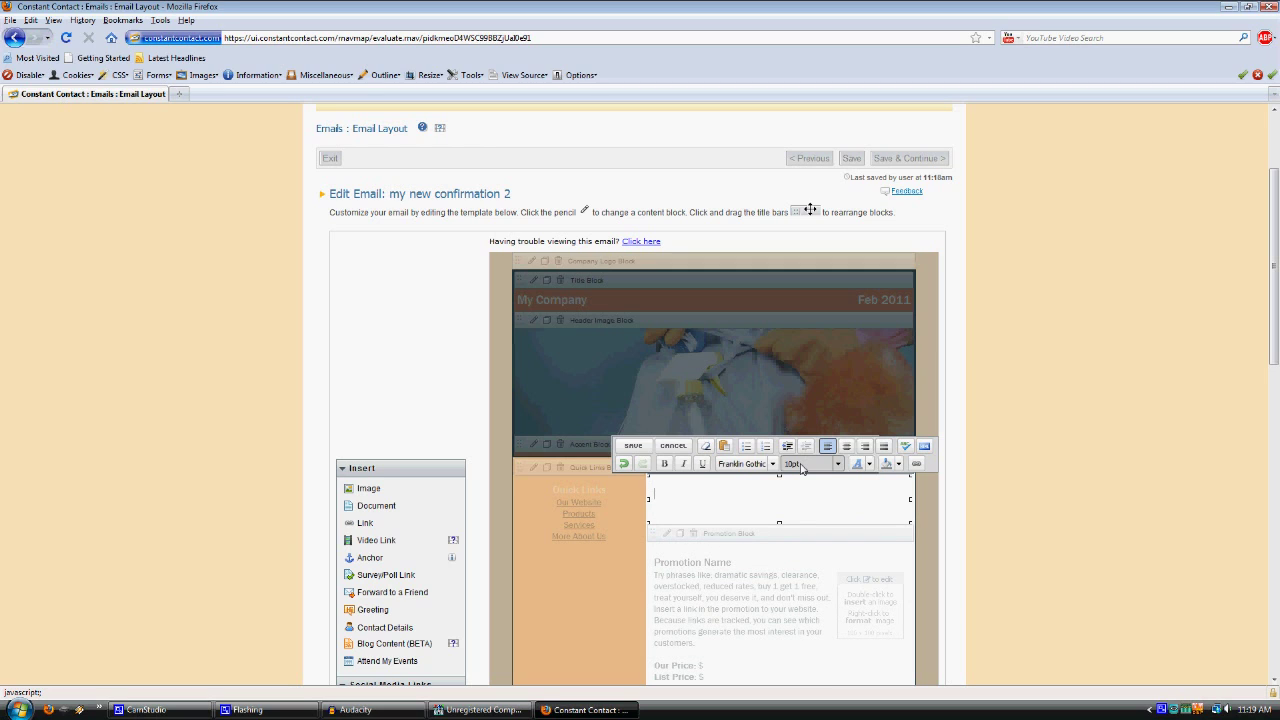
Step: Begin the intro letter with "Dear" followed by the Custom Text 1 contact detail
text(Dear)
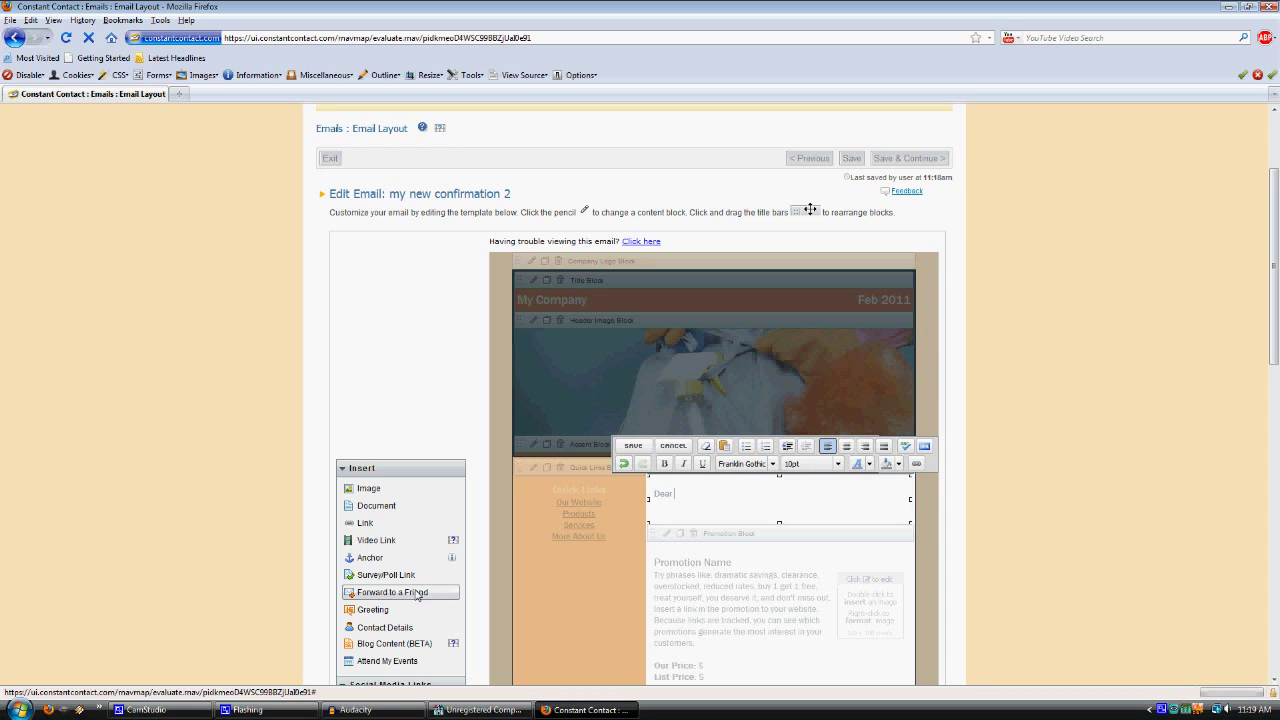
click(390, 627)
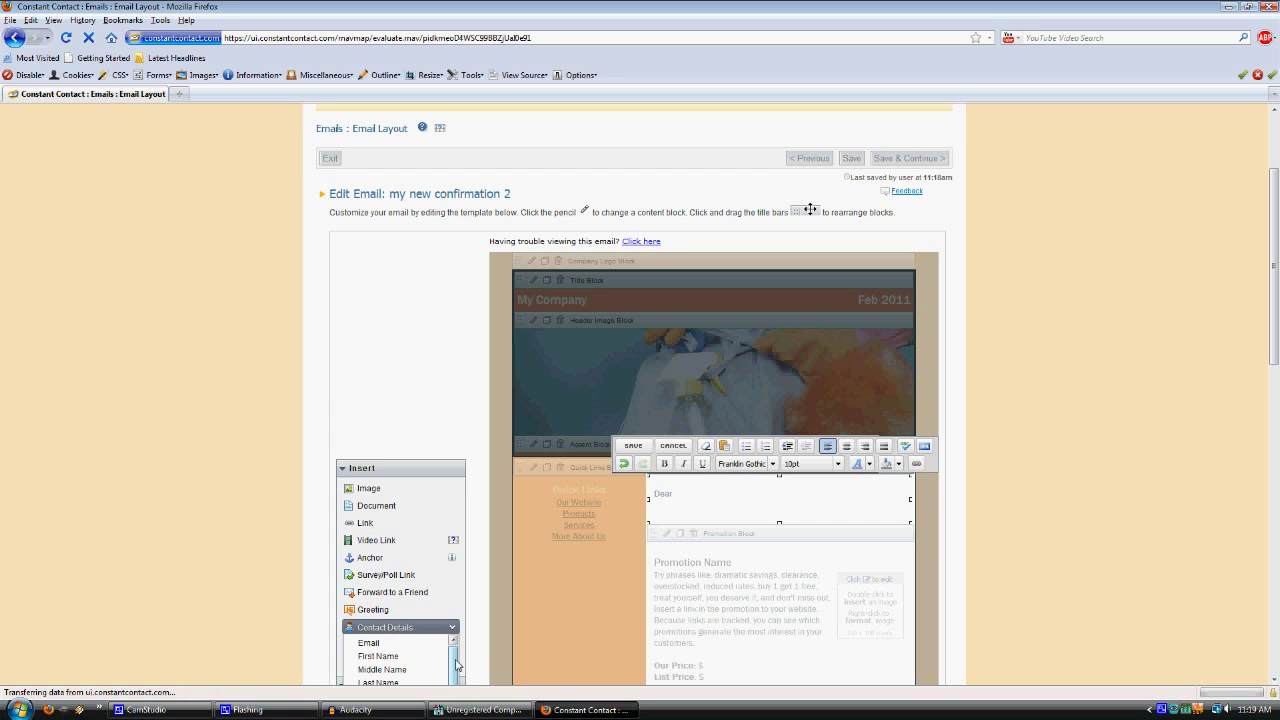
drag(1274, 347, 1274, 401)
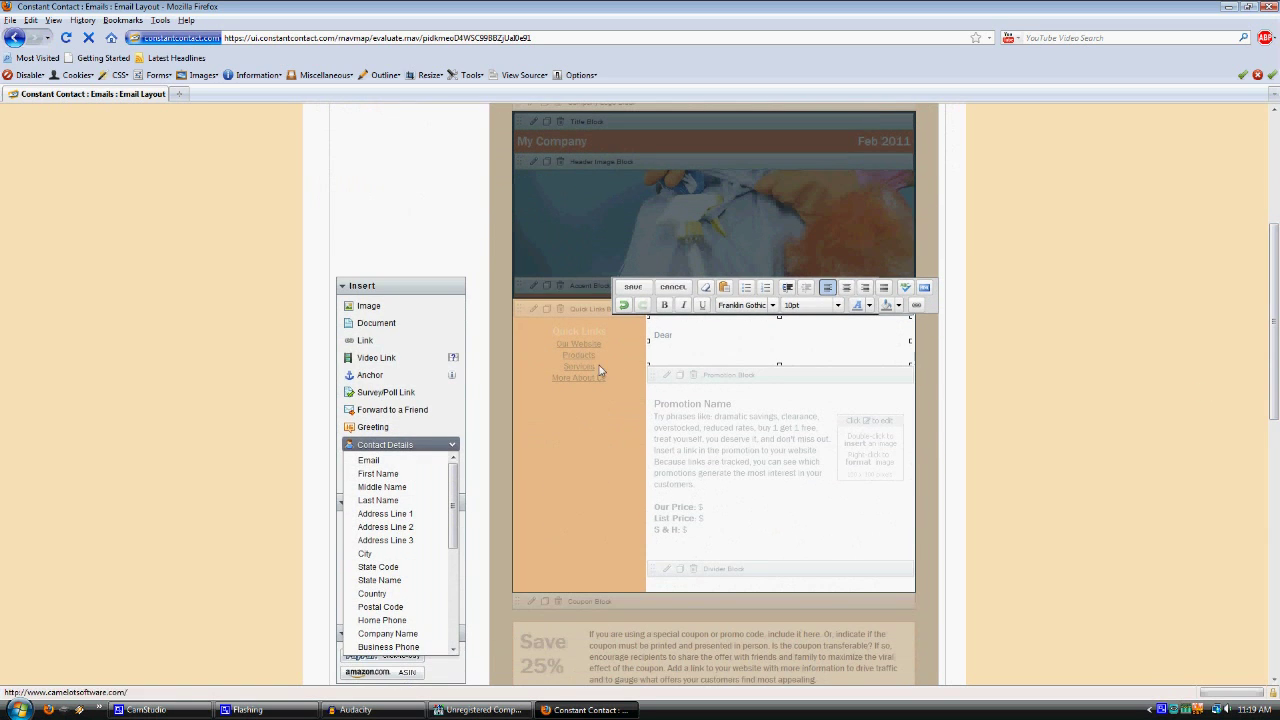
scroll(406, 551, down, 4)
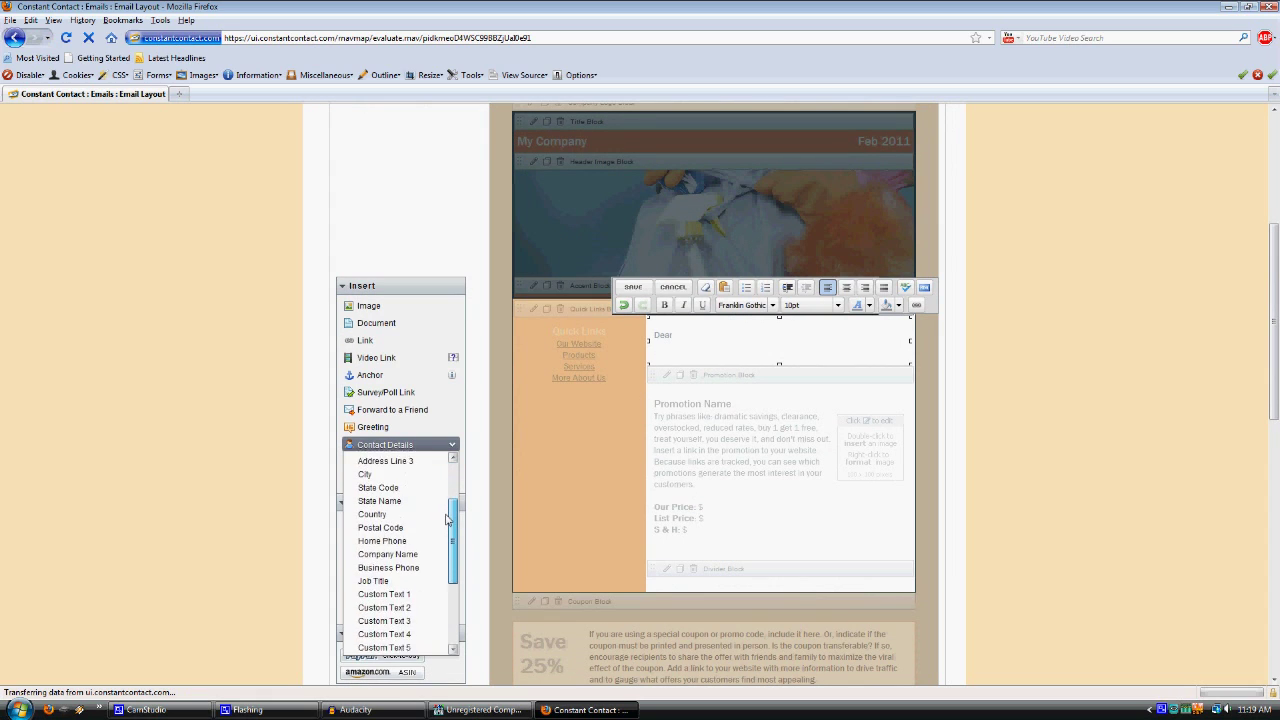
click(406, 551)
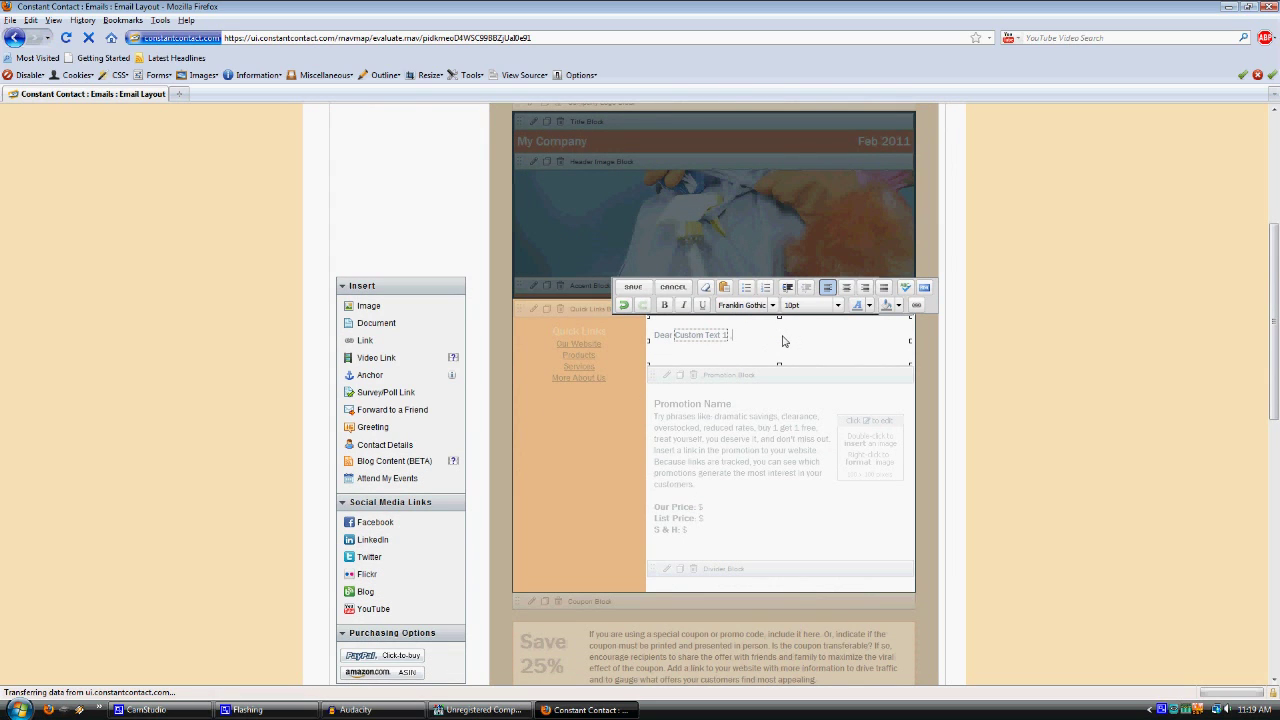
Step: Below the greeting, write "This email is to confirm our appointment with you for" and insert the Custom Text 2 contact detail
key(Return)
key(Return)
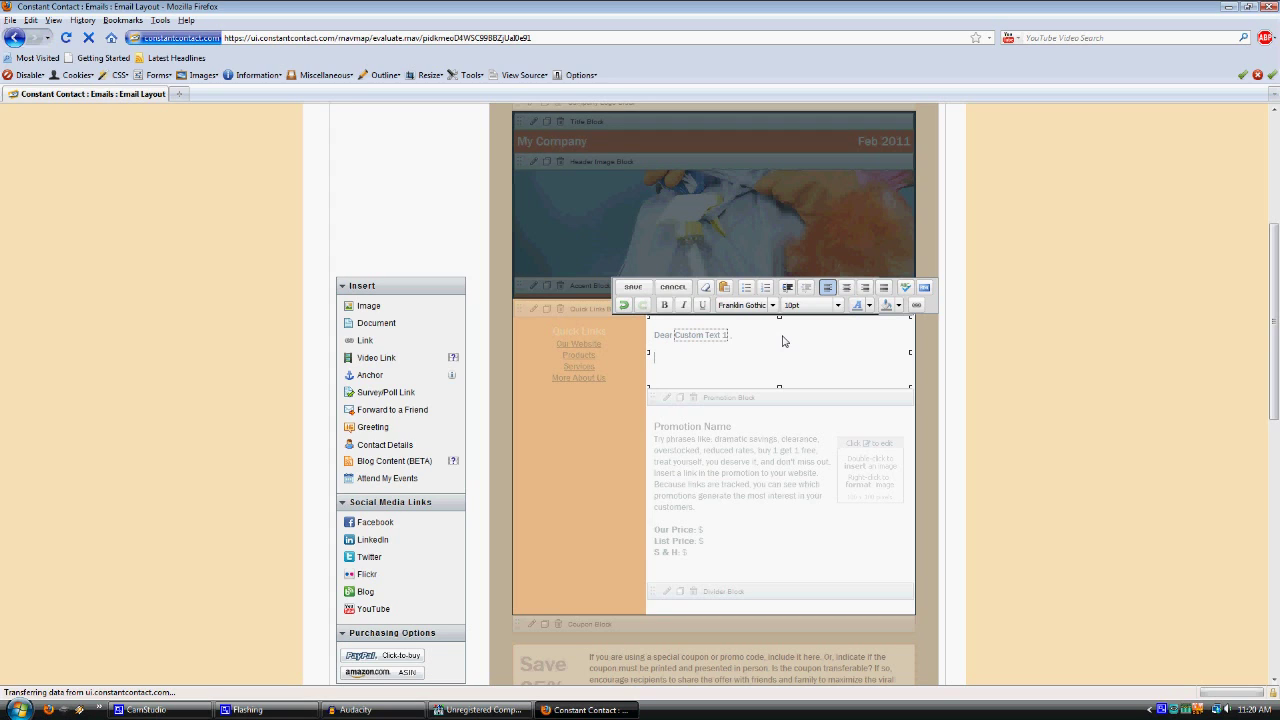
text(This email is to confirm our appointment with you for)
click(394, 446)
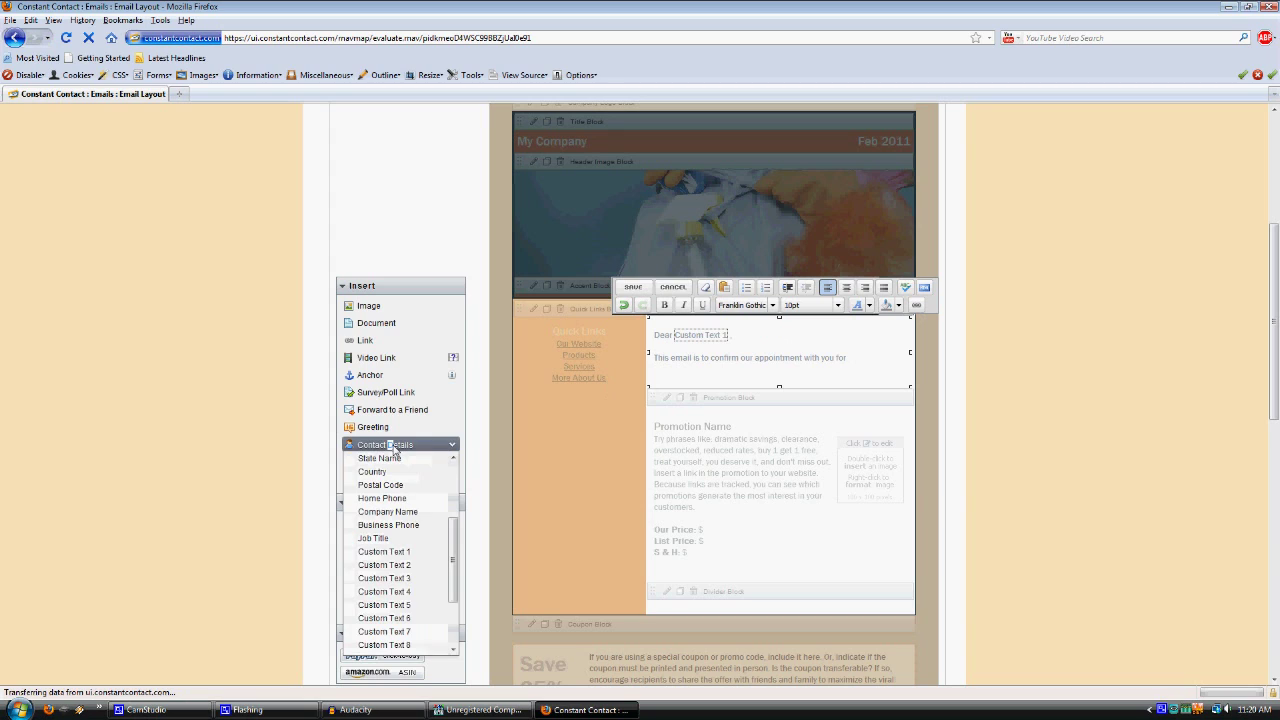
click(407, 566)
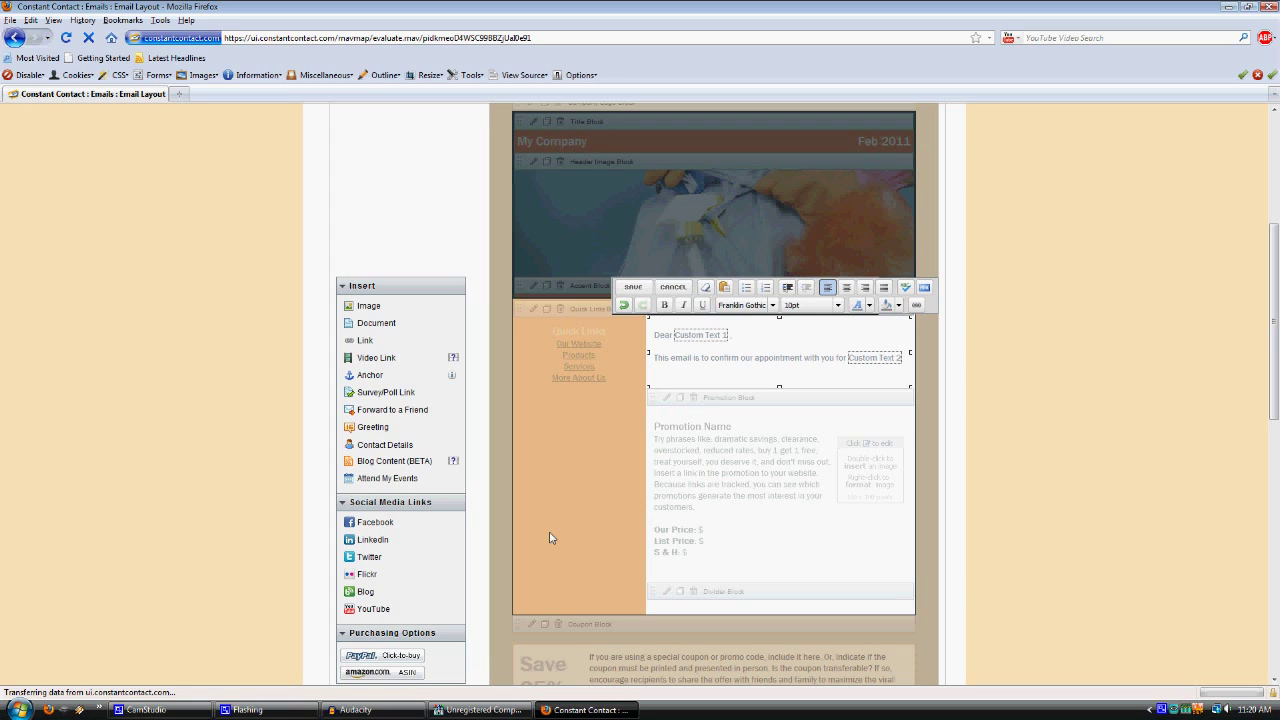
Step: Continue the sentence with "at" and the Custom Text 3 contact detail, followed by "to perform" and Custom Text 5
text(at)
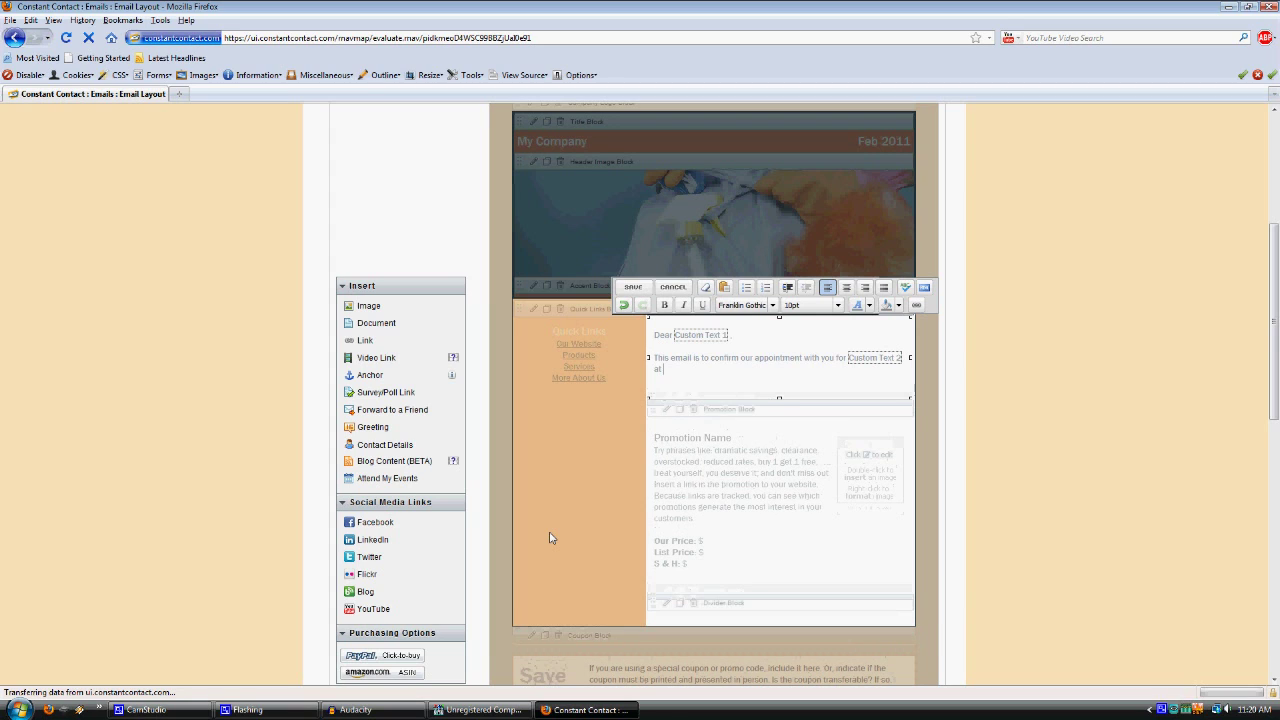
click(420, 445)
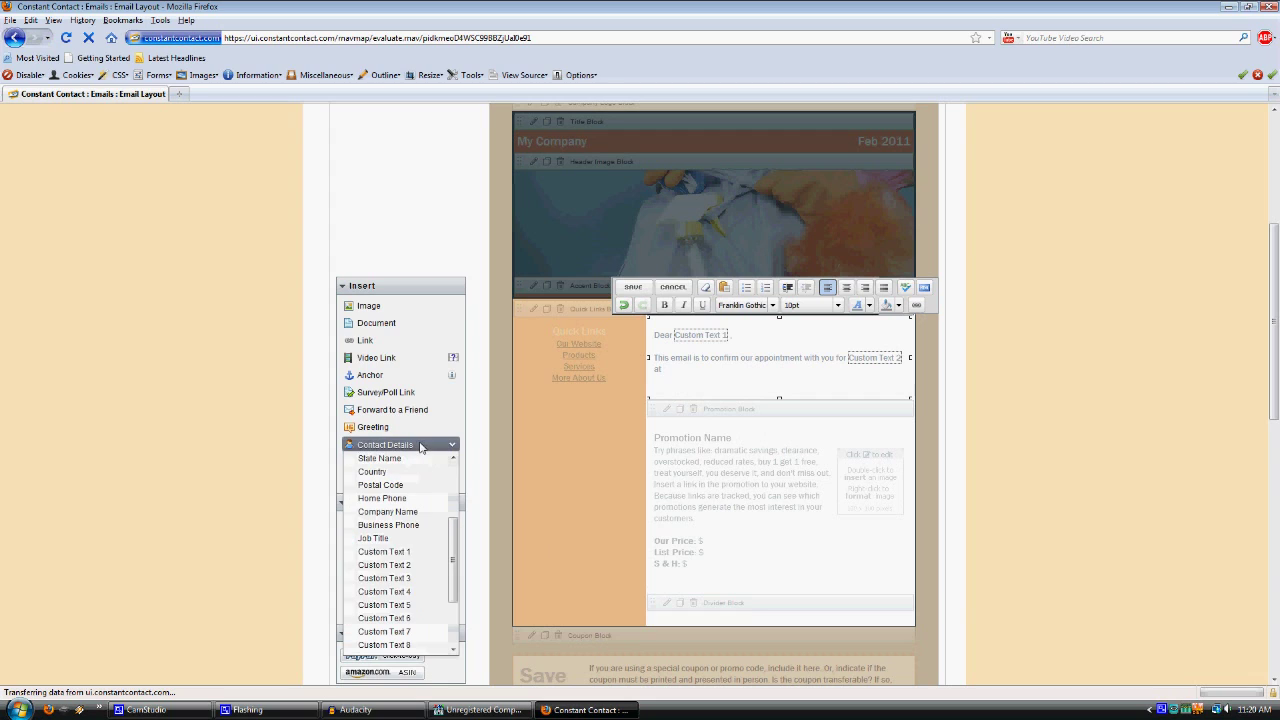
click(404, 578)
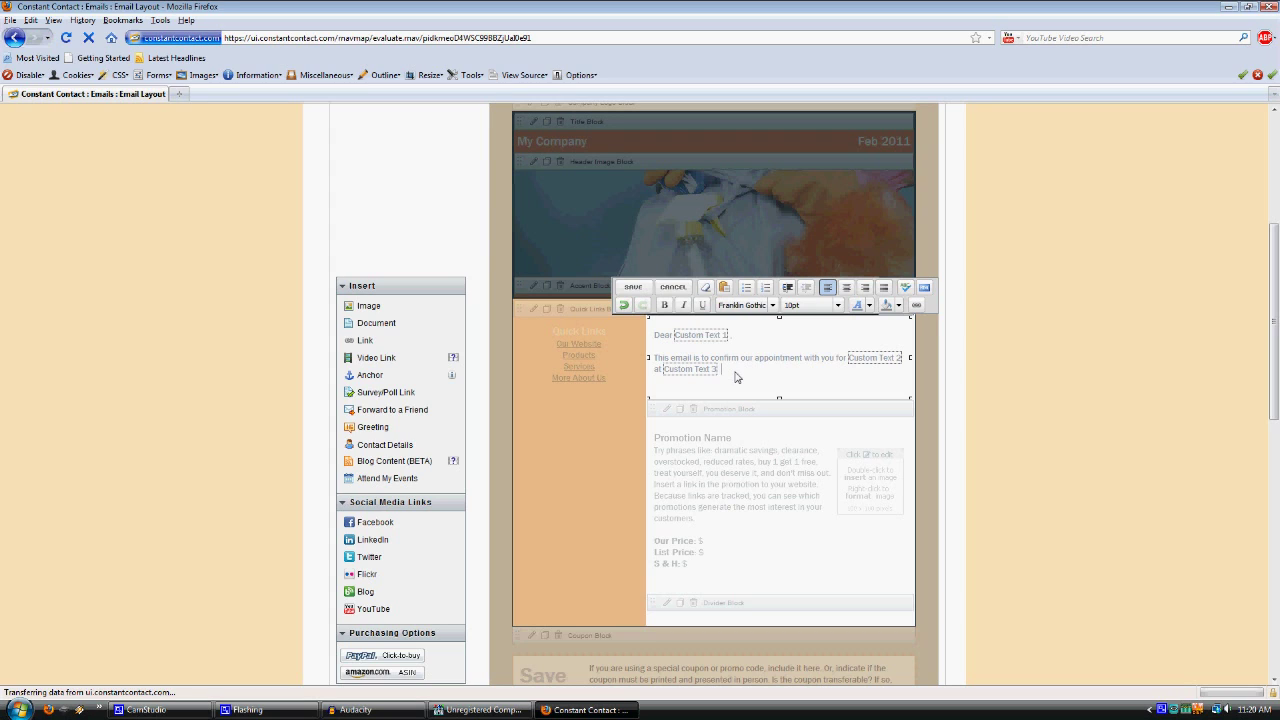
text(to perform)
click(412, 446)
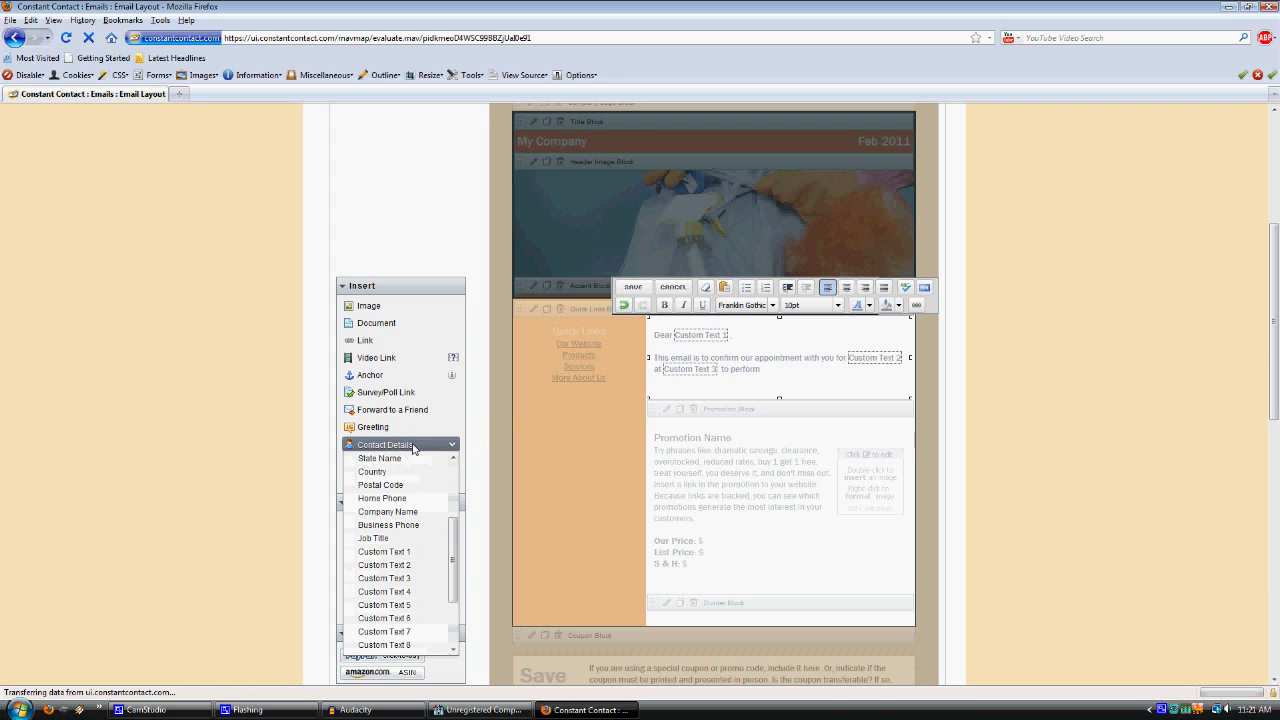
click(424, 605)
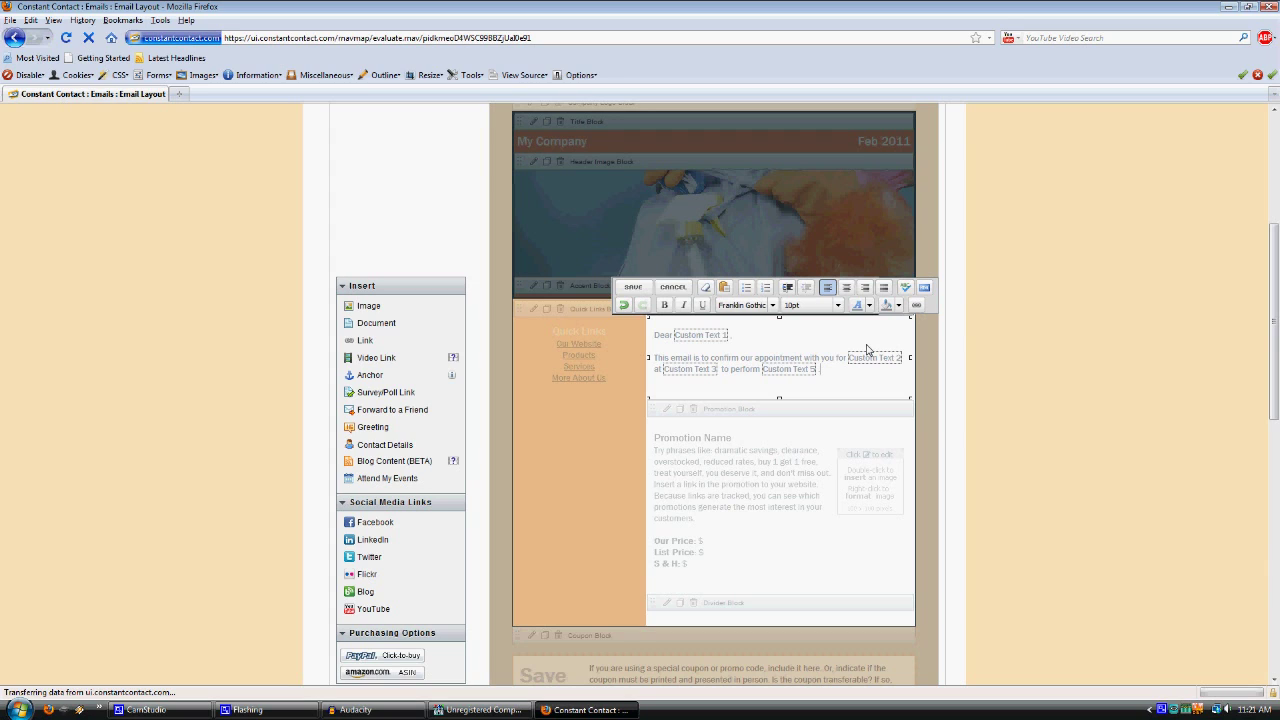
Step: Save the intro letter block, save the email layout and continue to the list selection
click(426, 447)
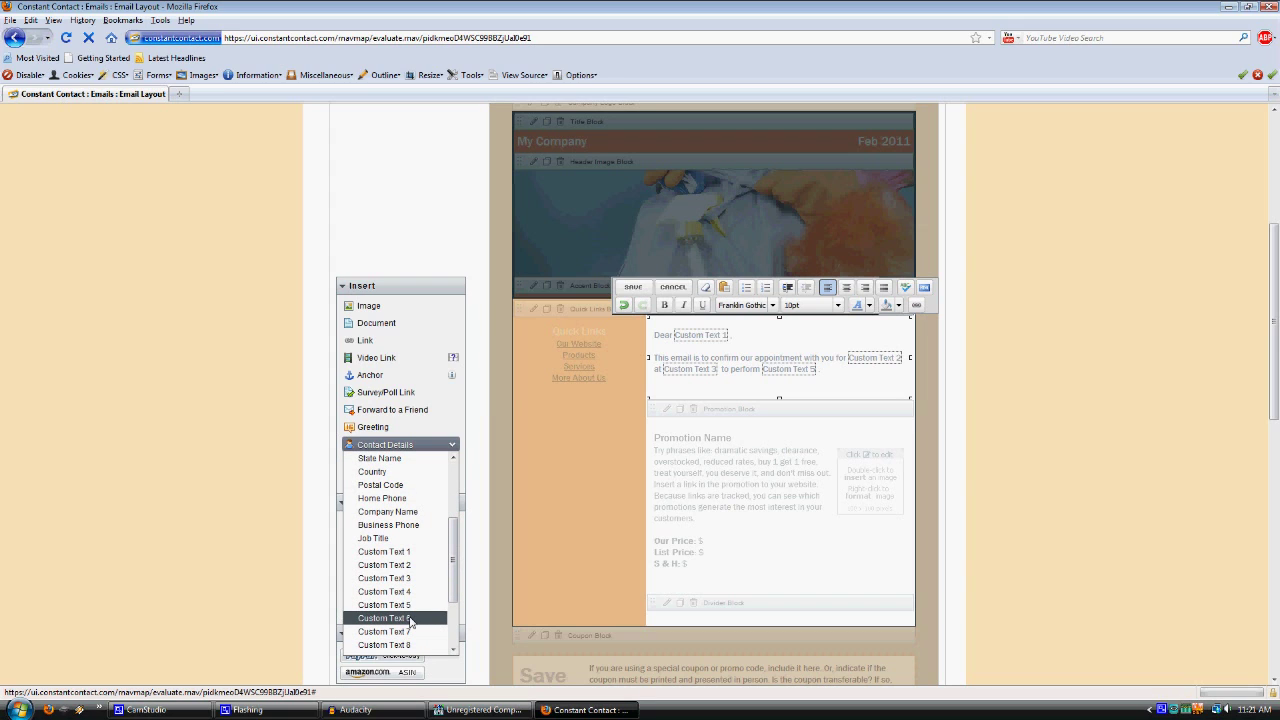
click(840, 378)
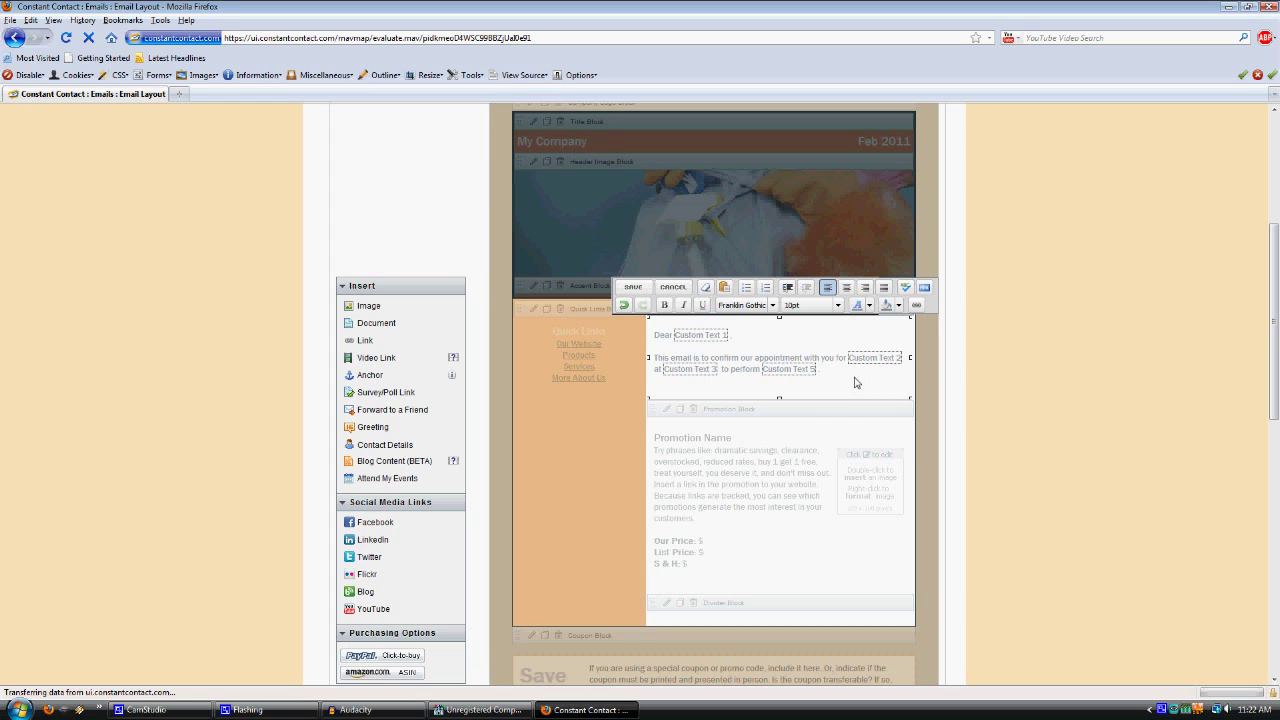
click(631, 289)
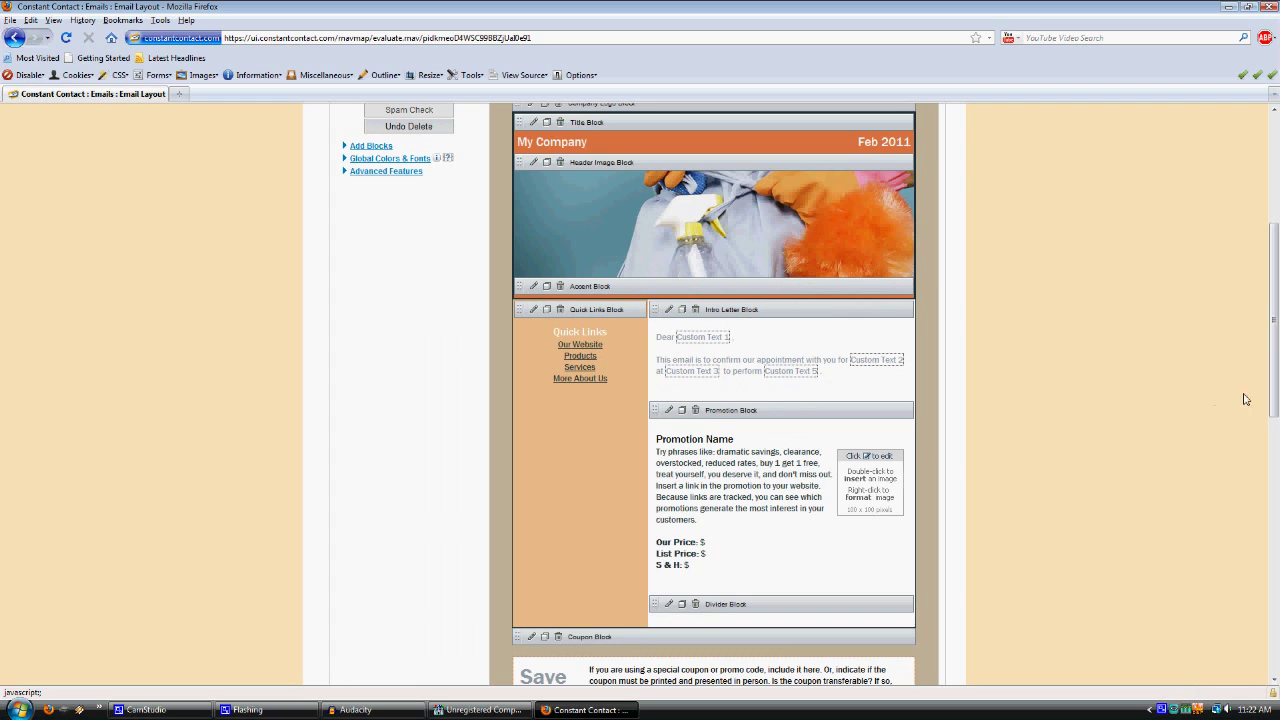
drag(1275, 364, 1275, 297)
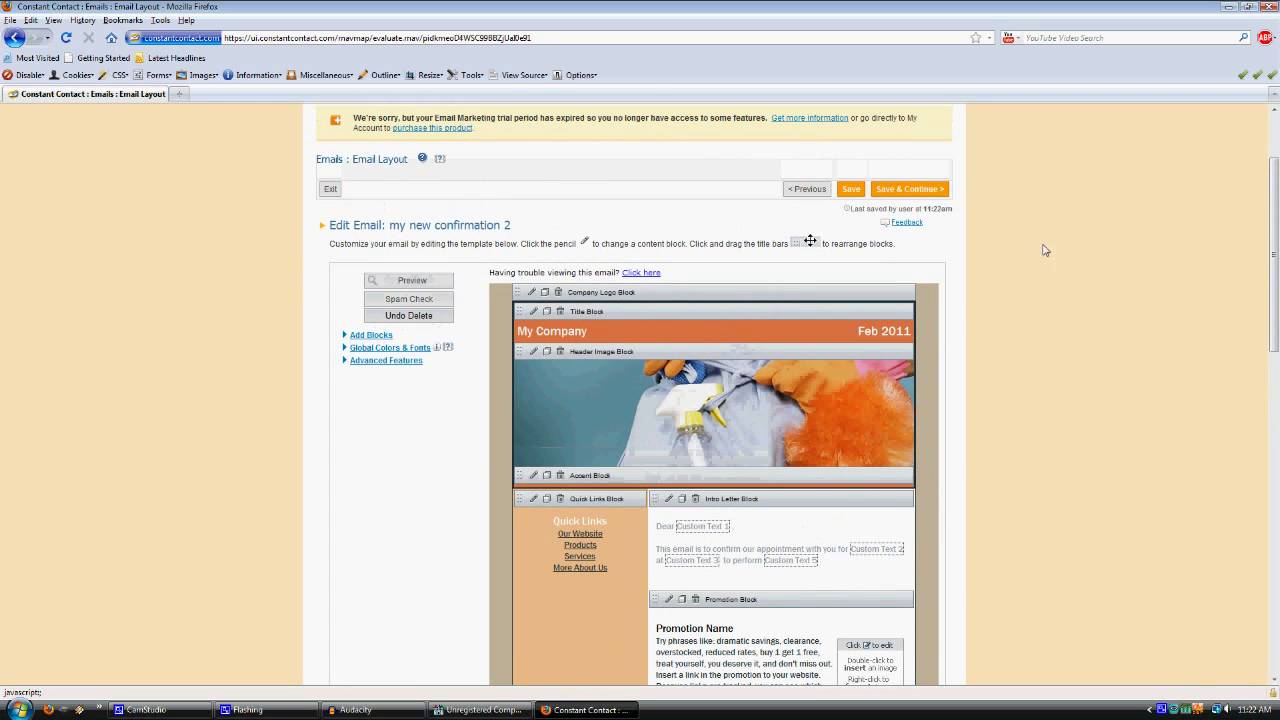
click(903, 191)
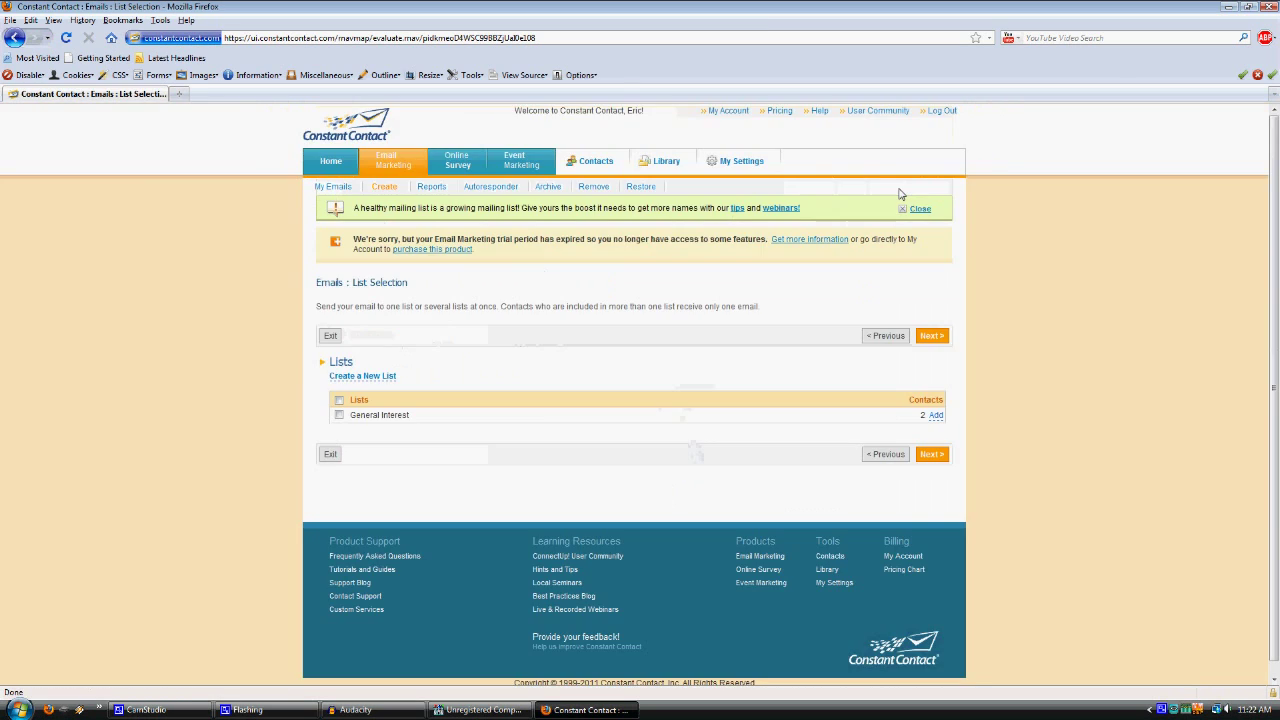
Step: Select the General Interest list as recipients and finish the email with its status as Draft
click(339, 415)
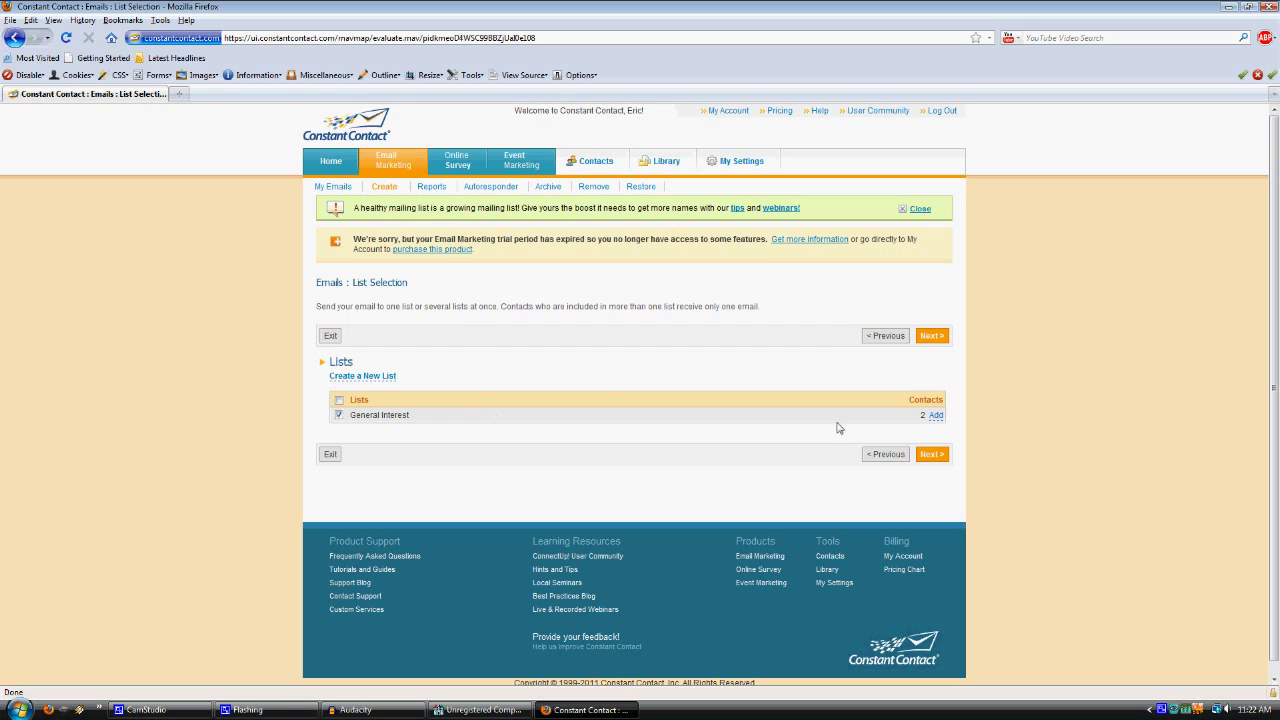
click(931, 455)
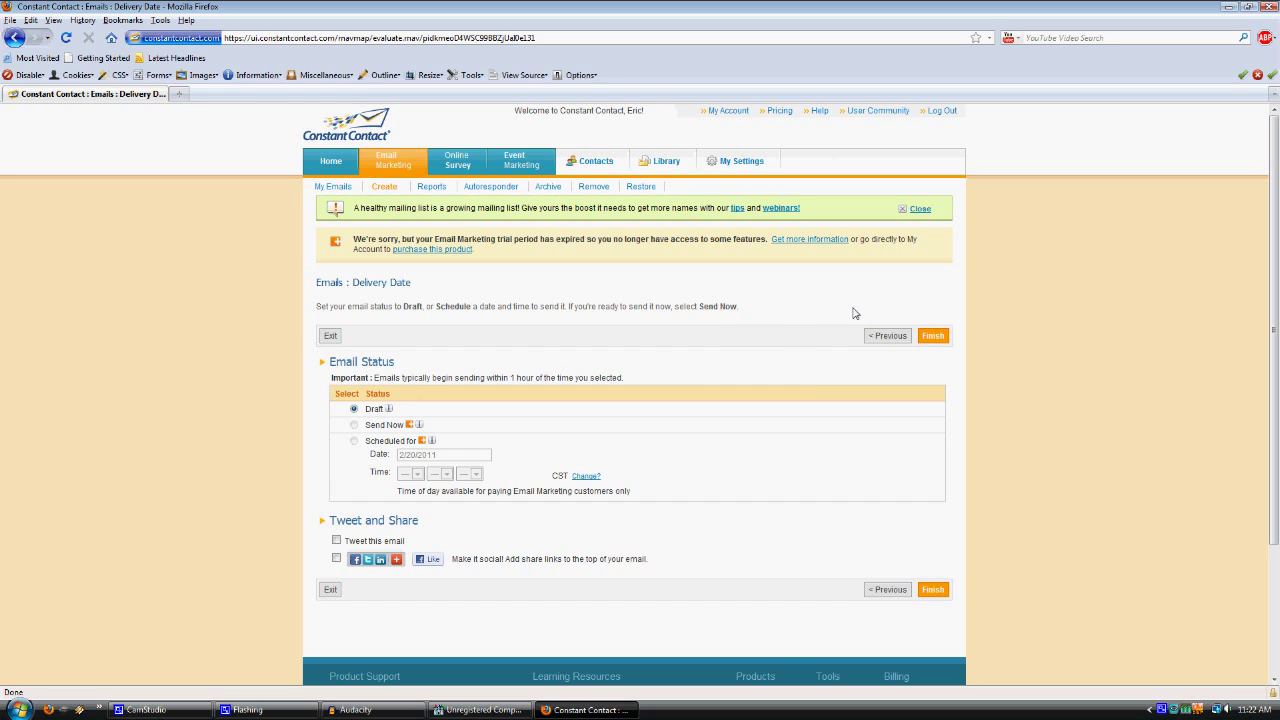
click(932, 337)
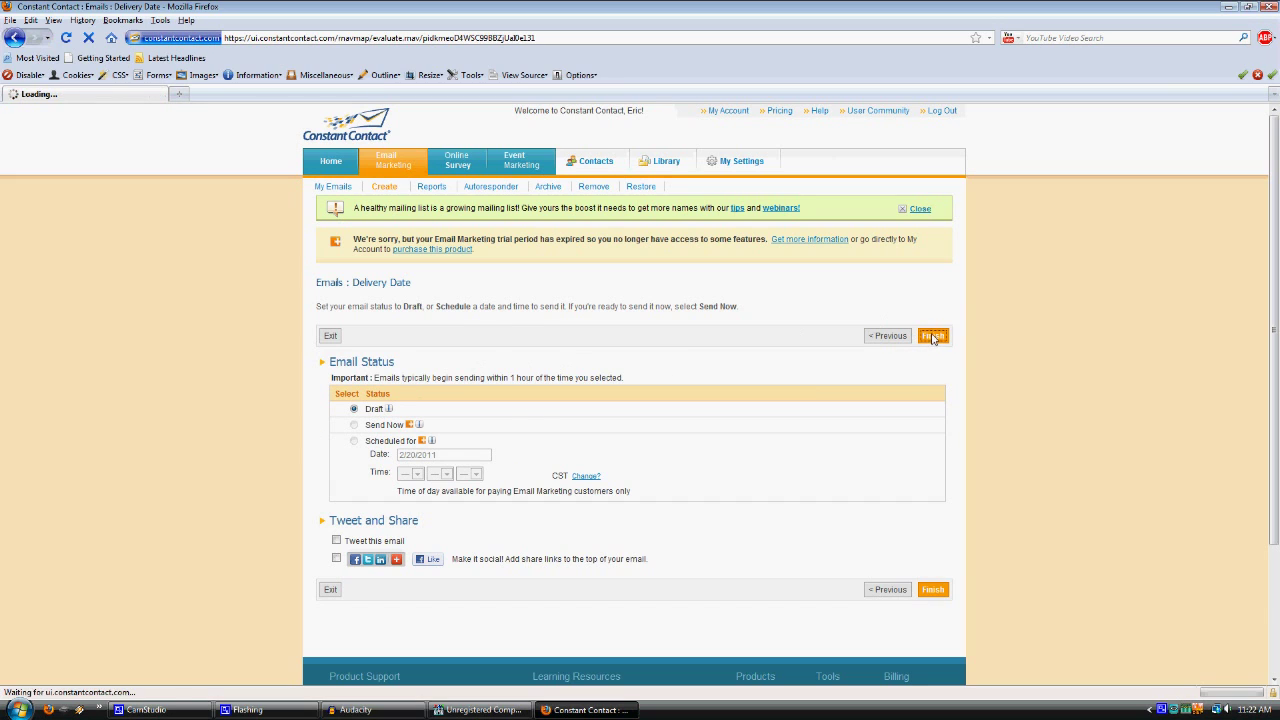